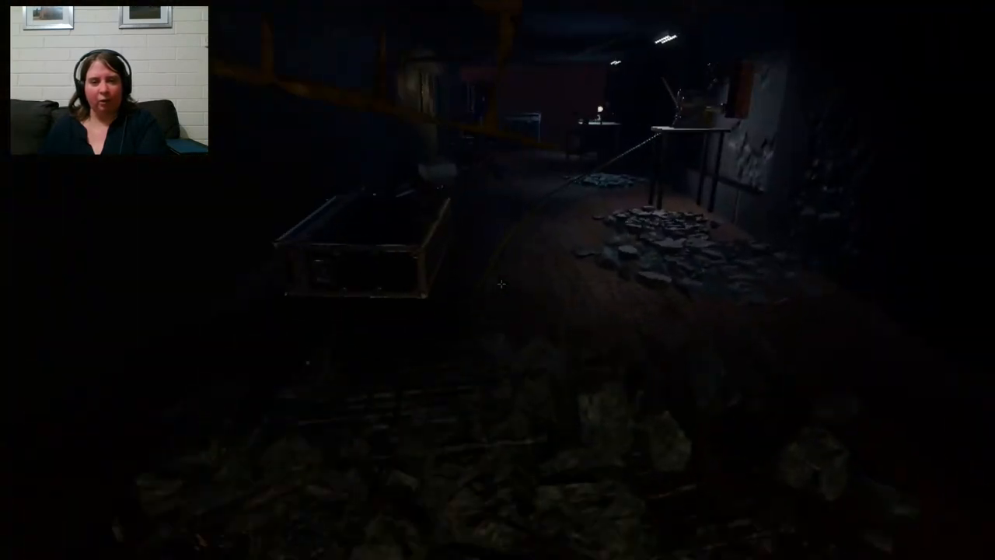
- Pick up the film reels around the backroom, including the short reels on the desk cart
left_click(504, 276)
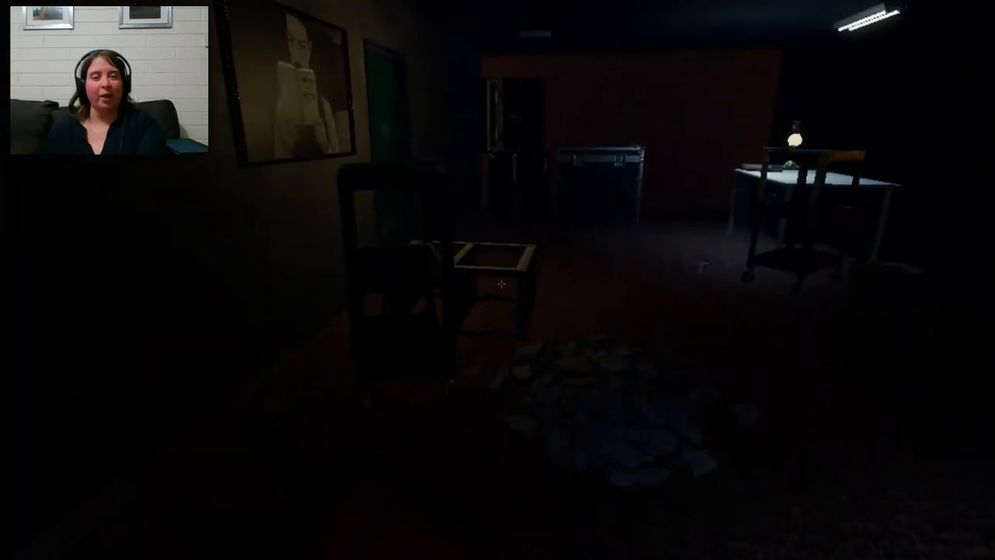
left_click(497, 279)
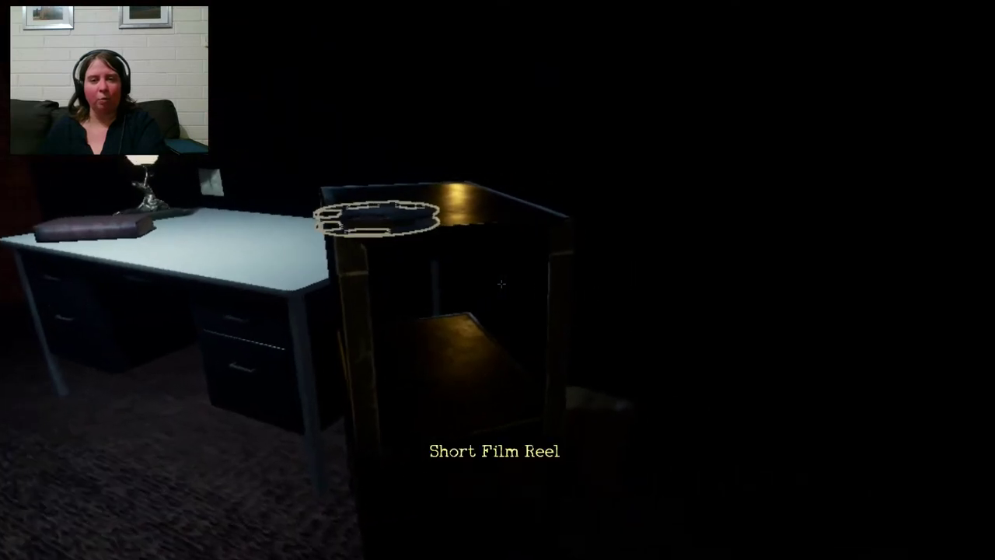
left_click(498, 279)
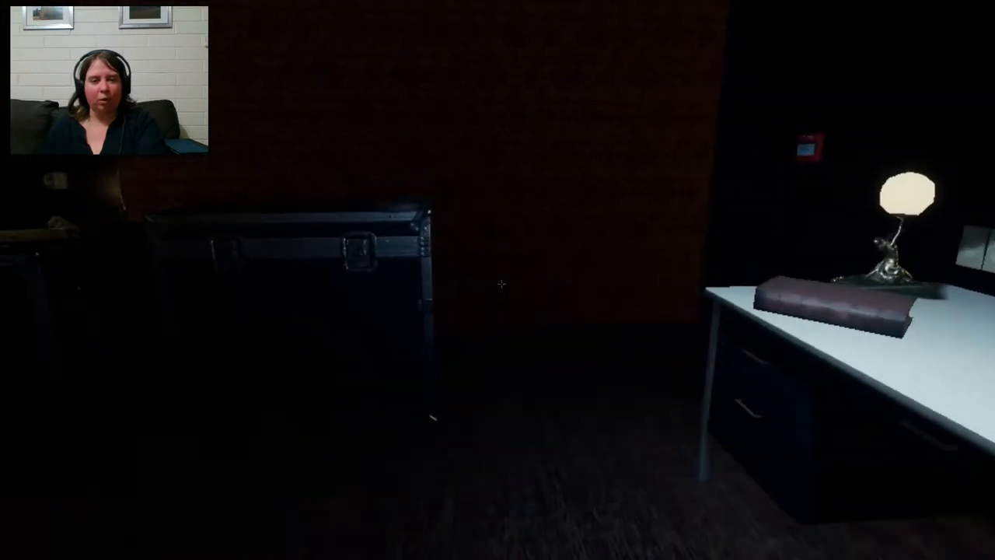
left_click(497, 280)
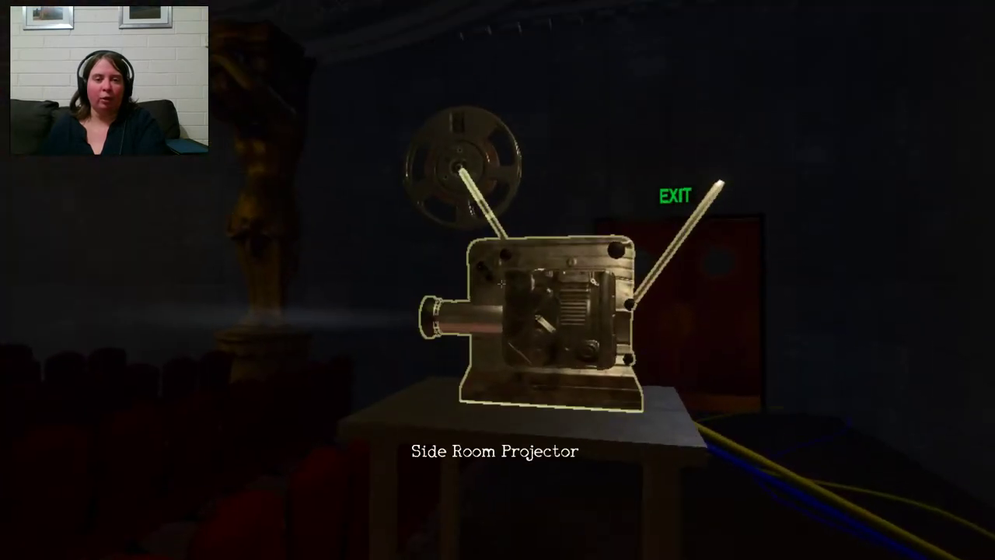
- Start splicing at the Side Room Projector and number Laughter 4 and Automobile 5
left_click(498, 279)
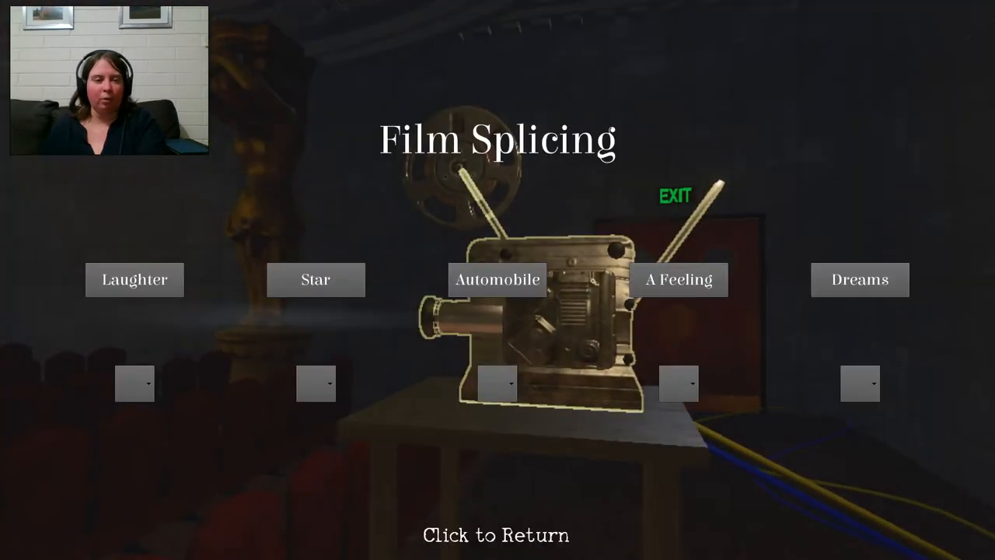
left_click(134, 383)
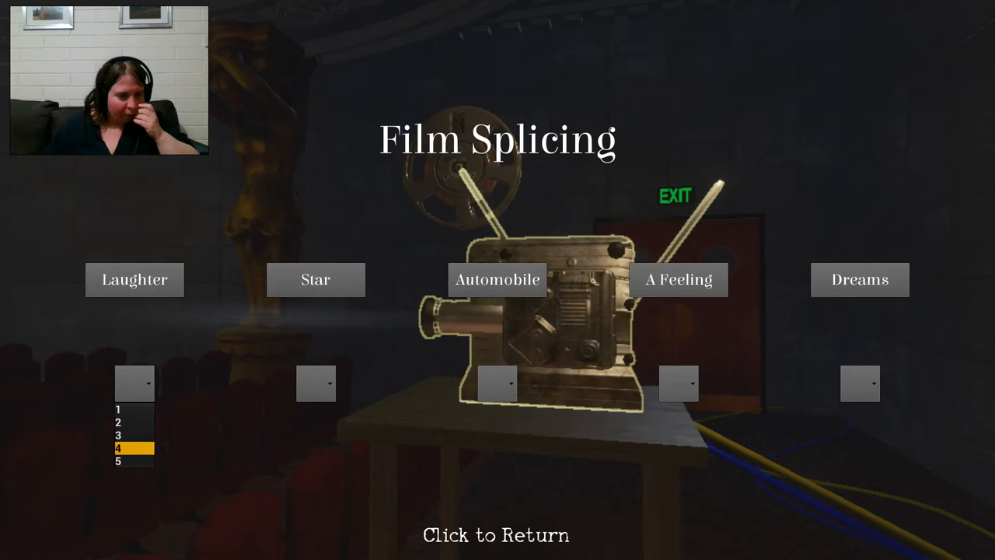
left_click(134, 448)
left_click(497, 384)
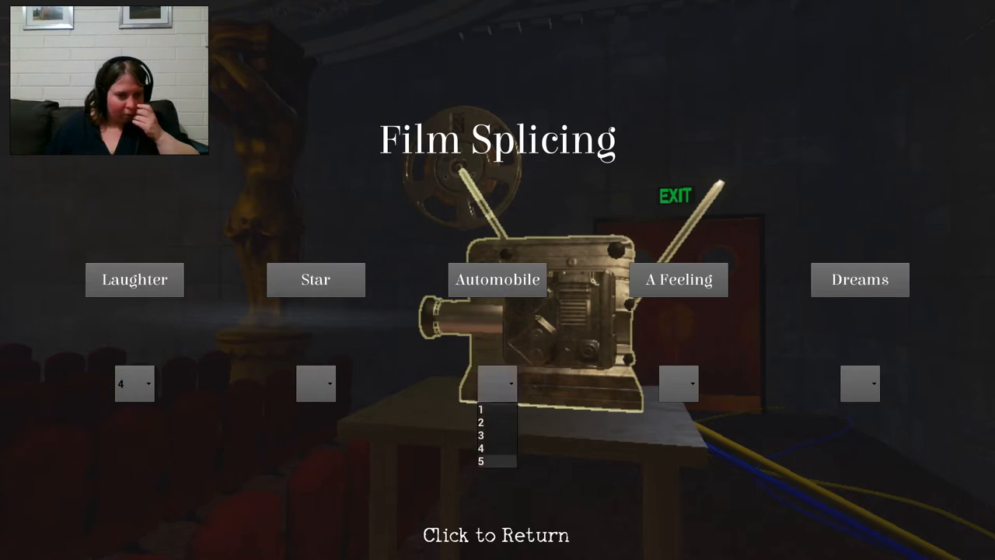
left_click(497, 461)
- Number Dreams 1 and choose A Feeling's position to finish the splice
left_click(859, 383)
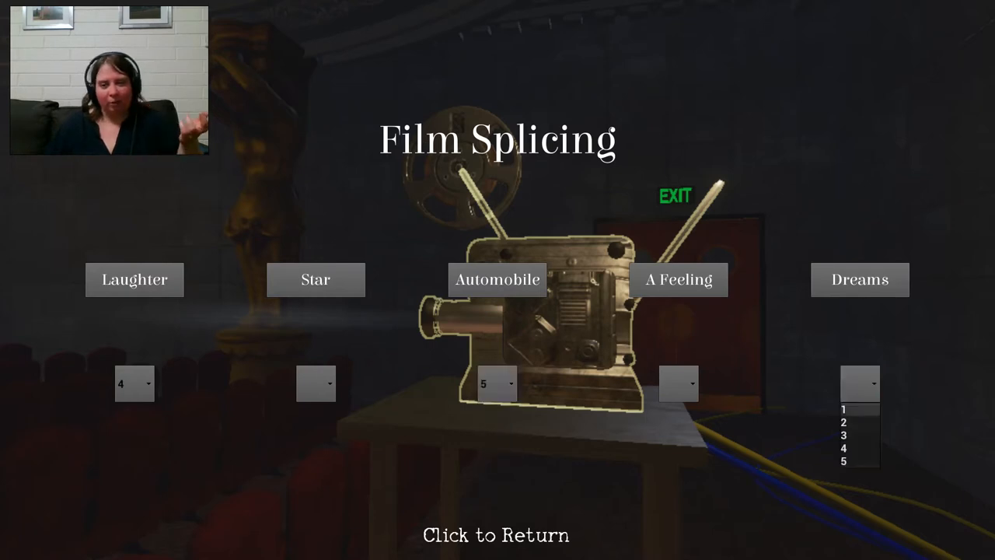
left_click(316, 383)
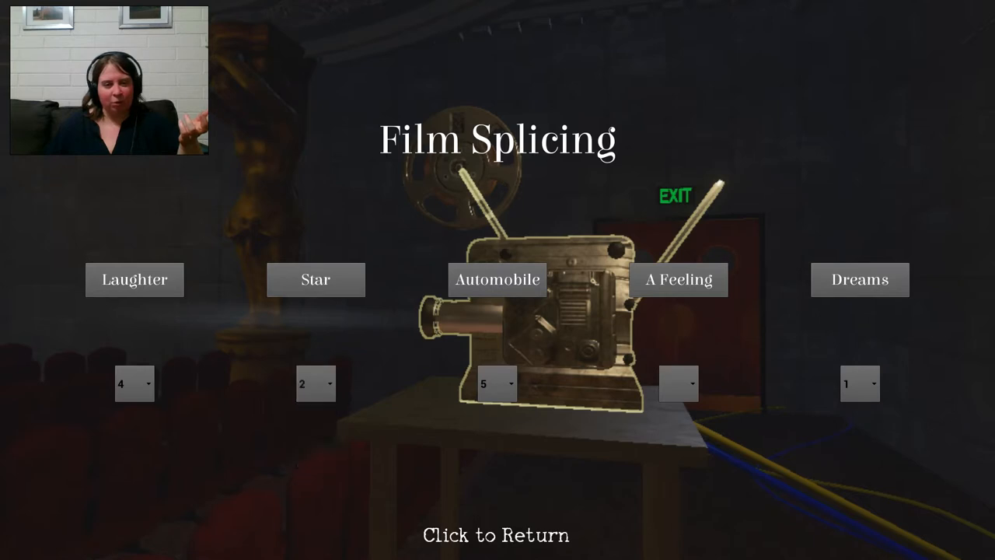
left_click(679, 383)
left_click(663, 435)
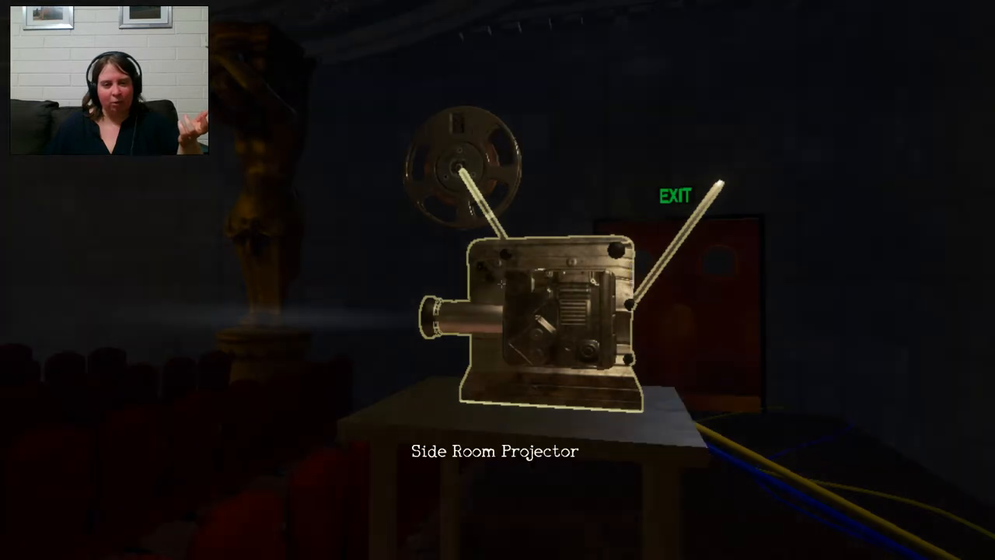
- Walk forward past the projector table toward the film-history gallery
key("w")
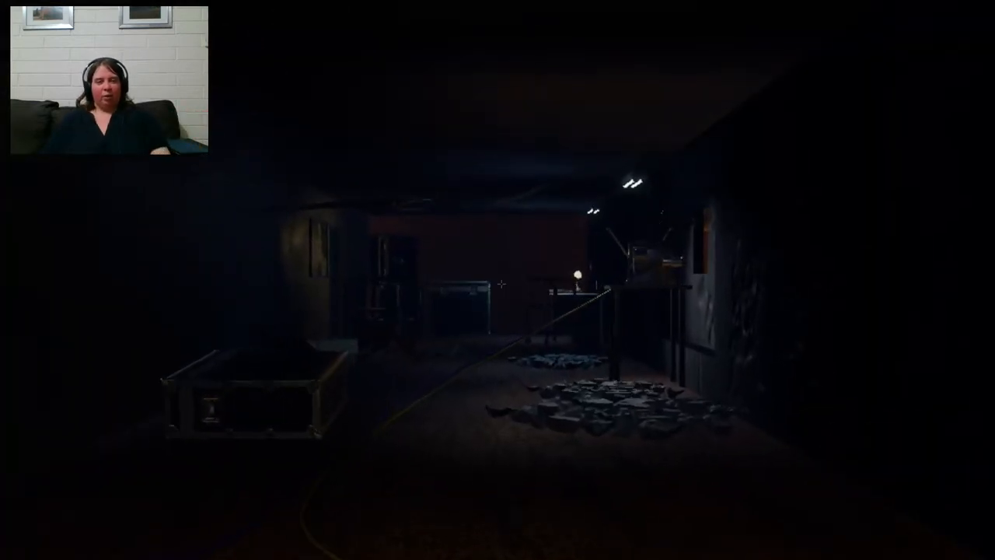
key("w")
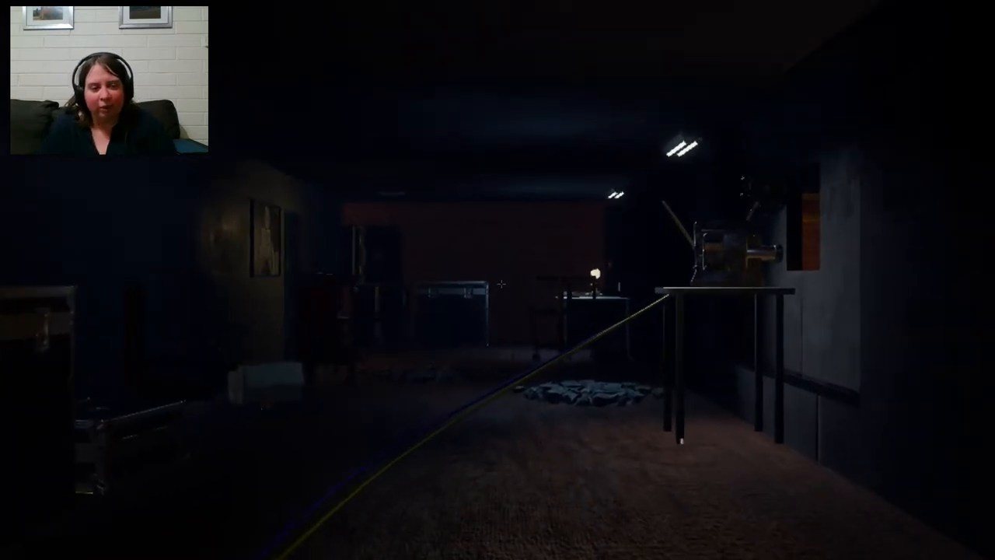
key("w")
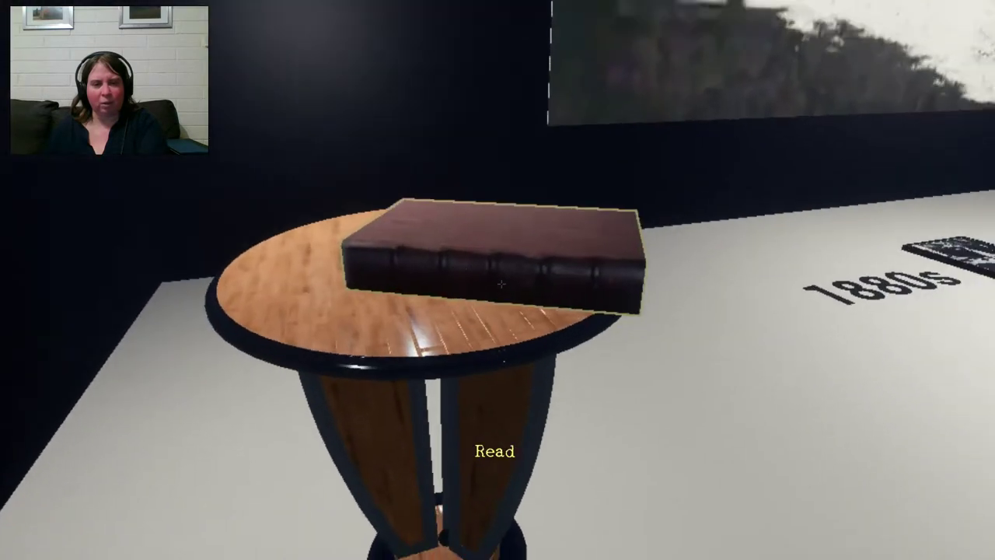
left_click(497, 280)
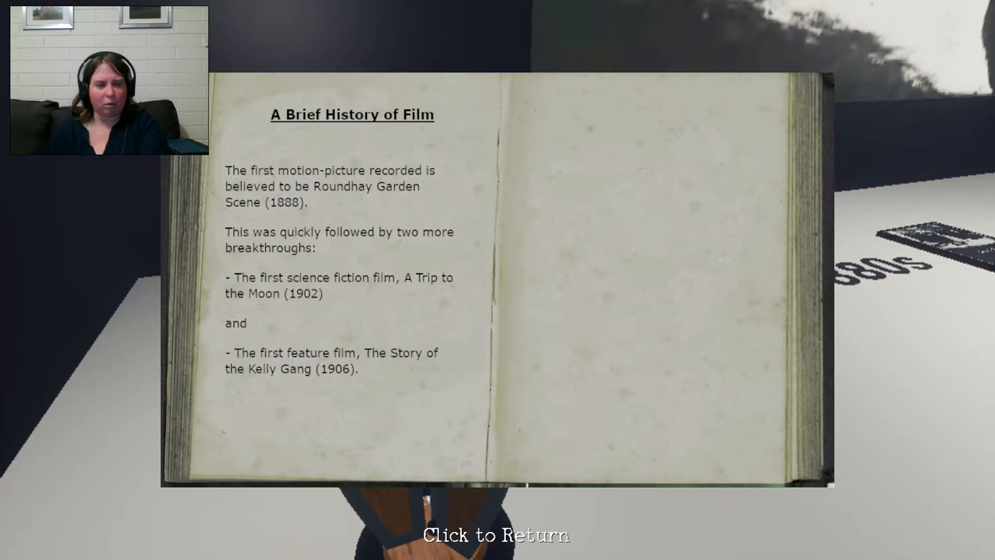
left_click(498, 280)
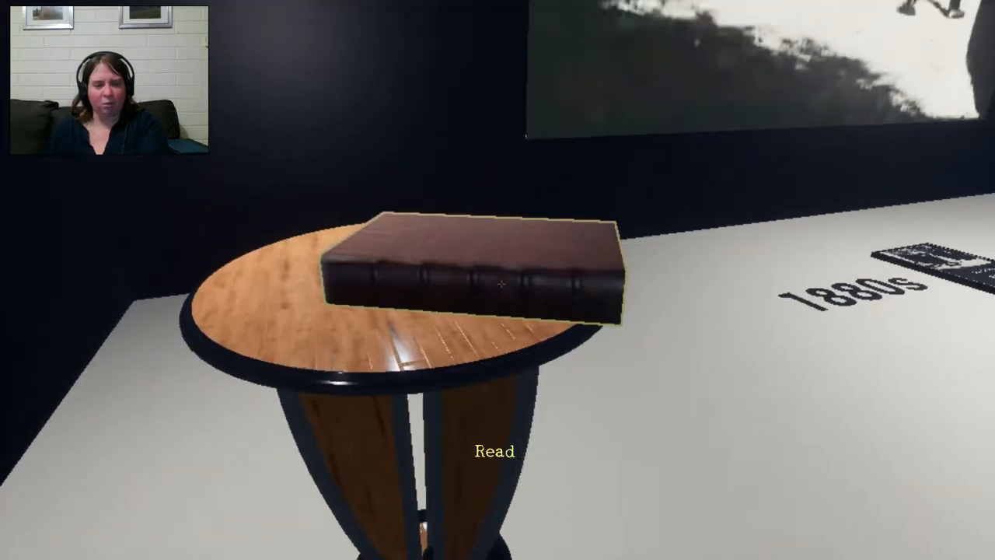
key("w")
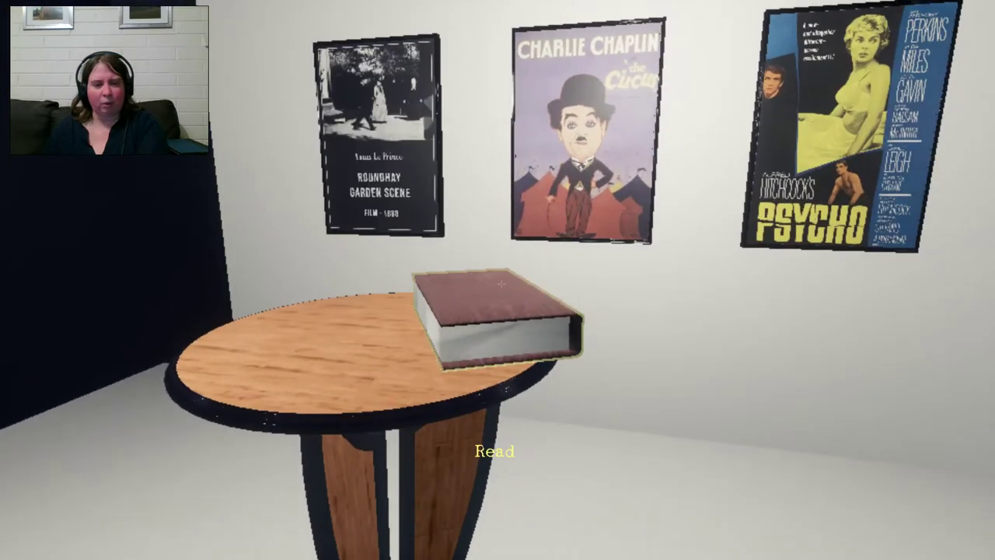
left_click(498, 279)
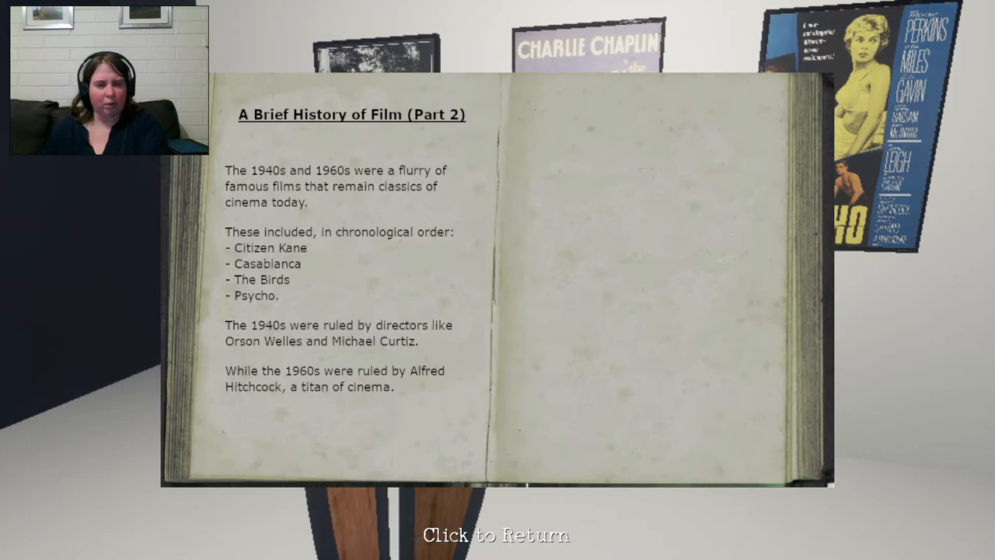
left_click(498, 279)
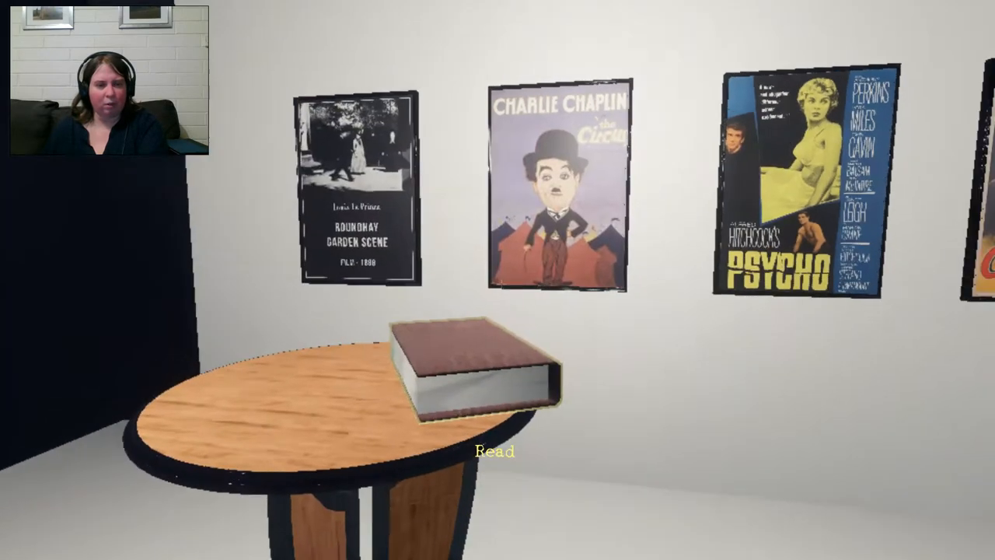
key("w")
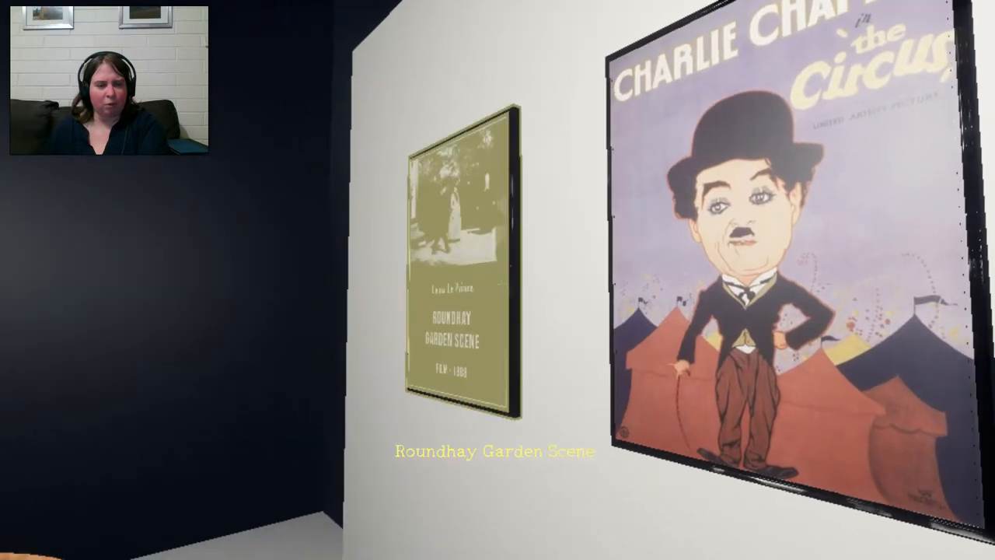
key("w")
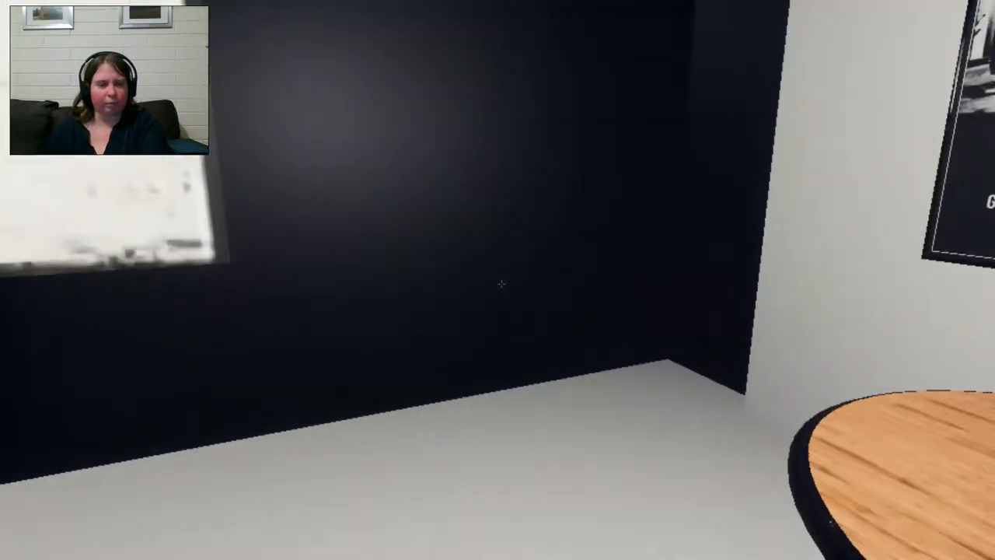
key("w")
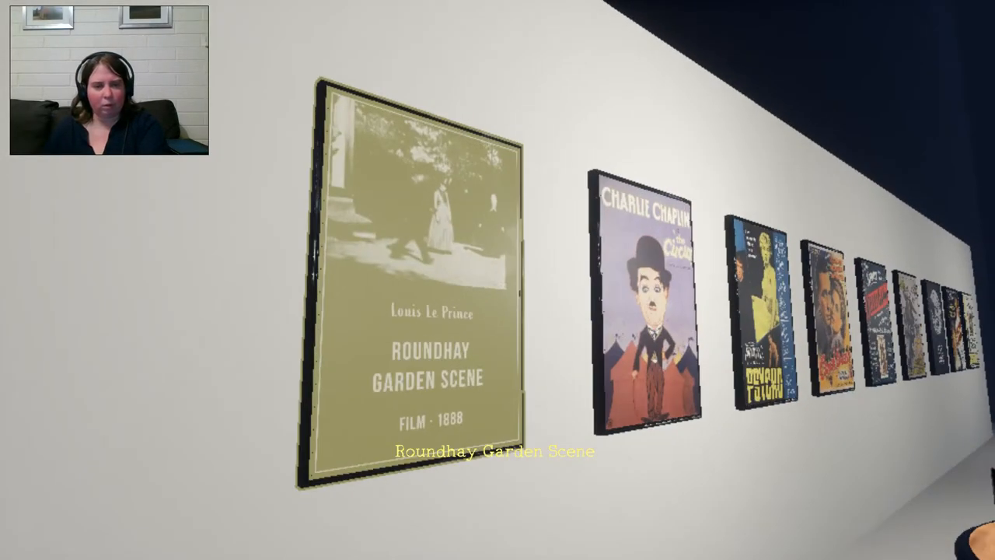
key("w")
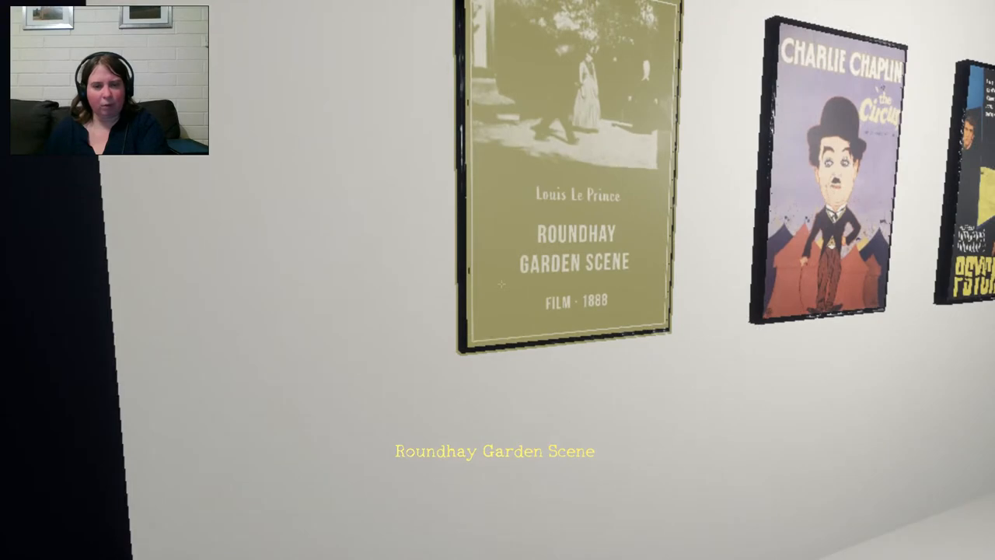
key("w")
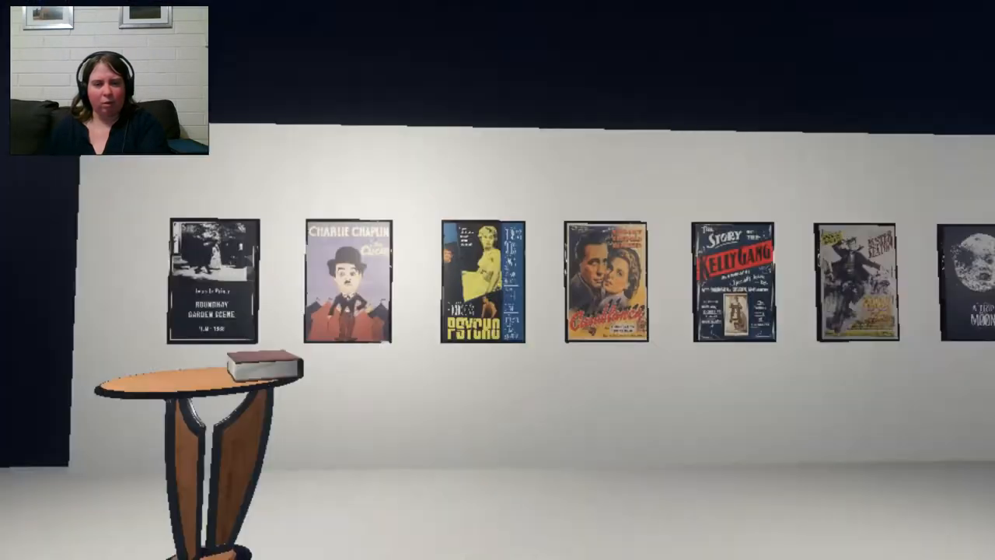
key("w")
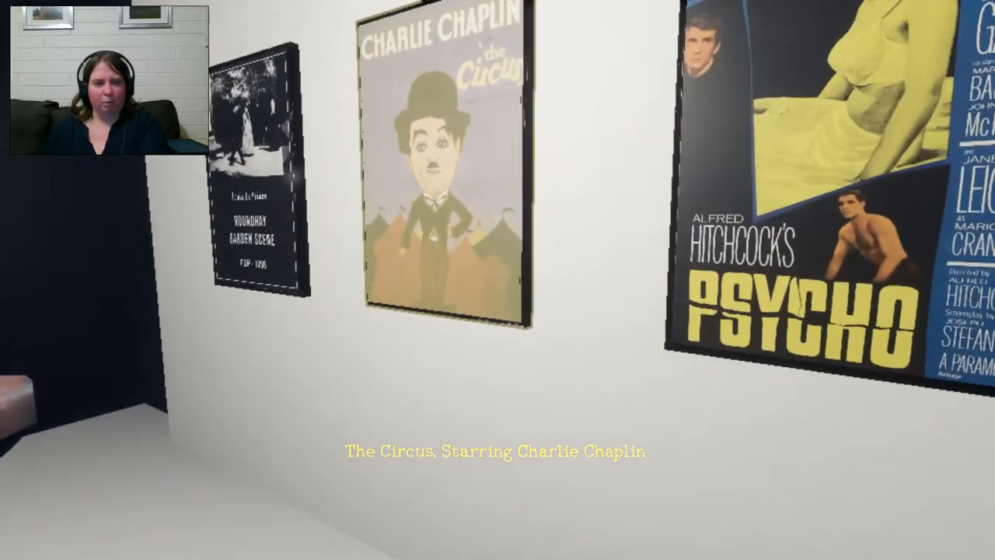
key("w")
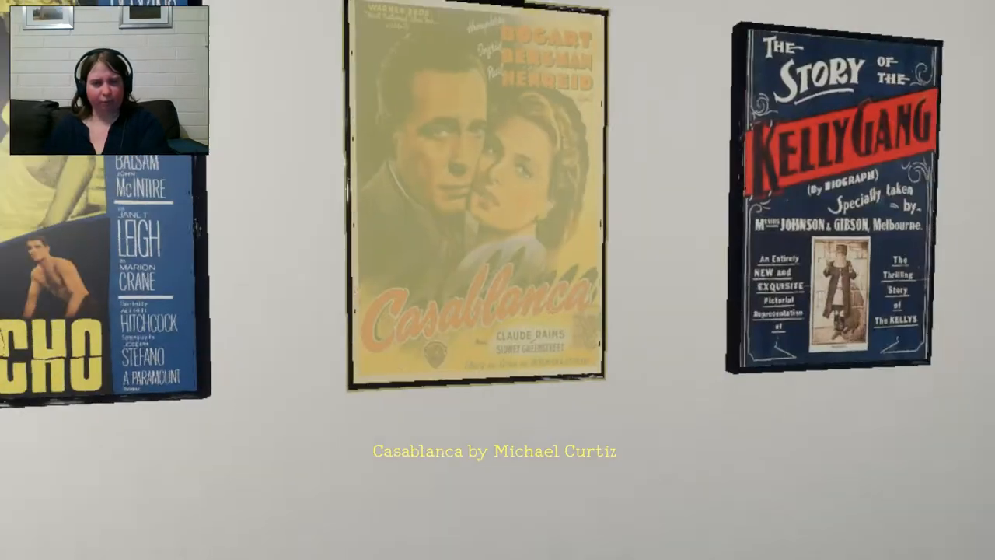
key("d")
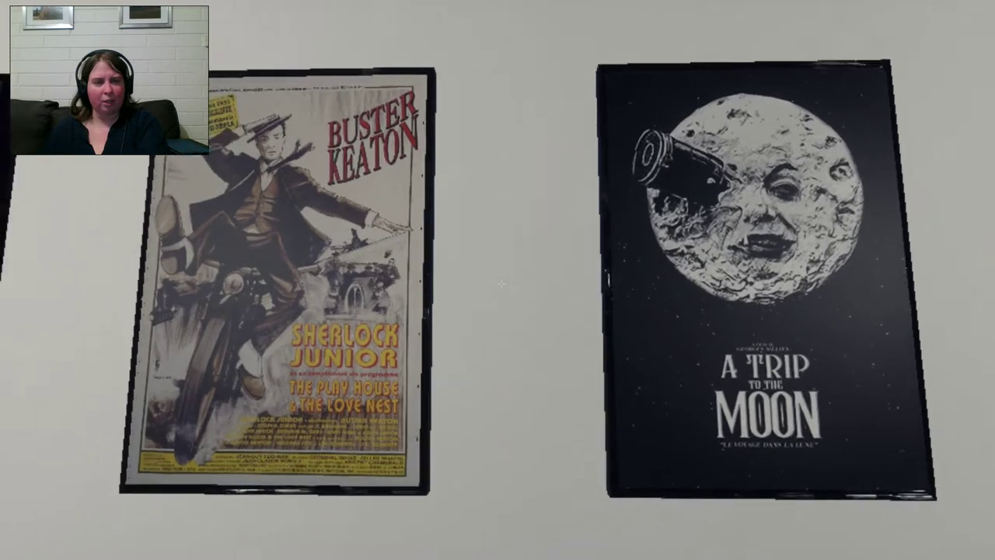
left_click_drag(498, 280, 513, 264)
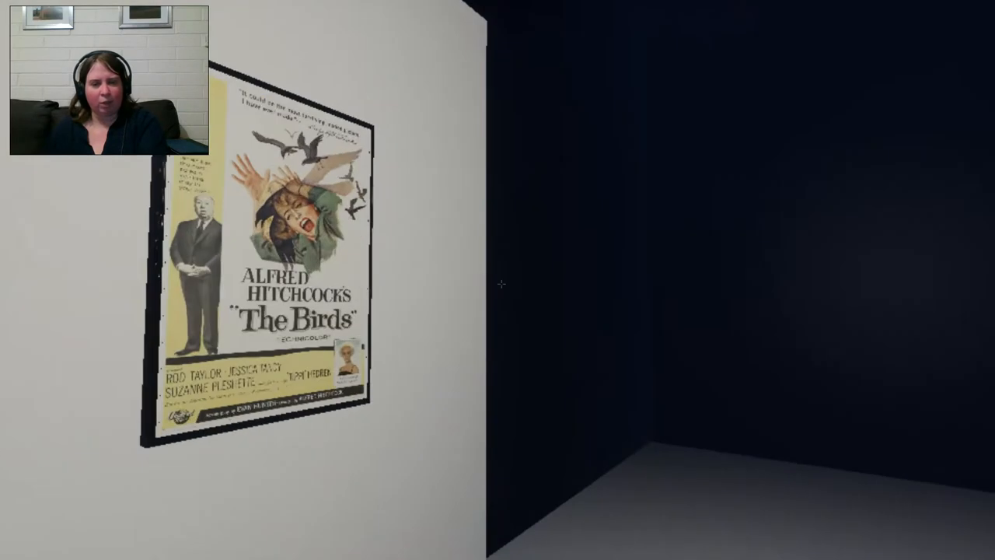
key("w")
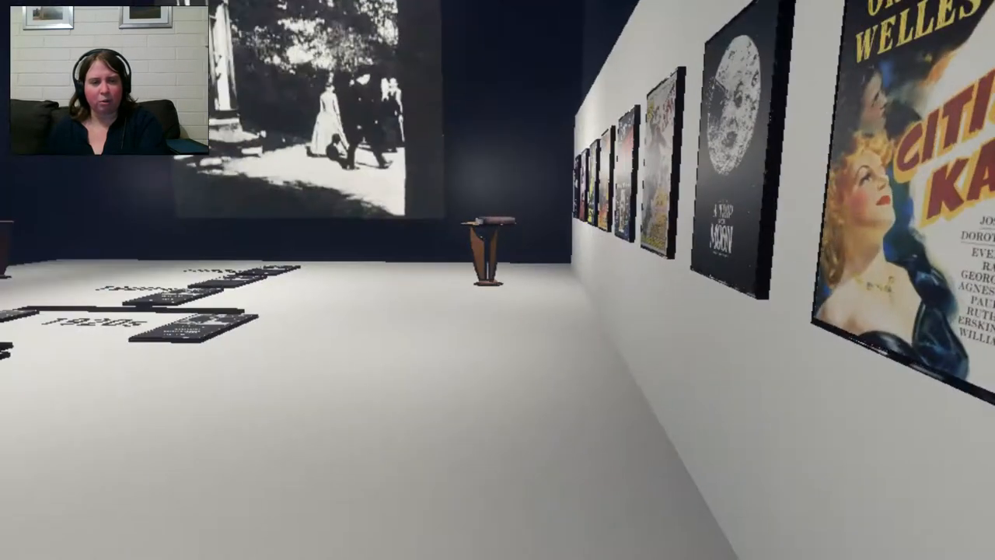
key("w")
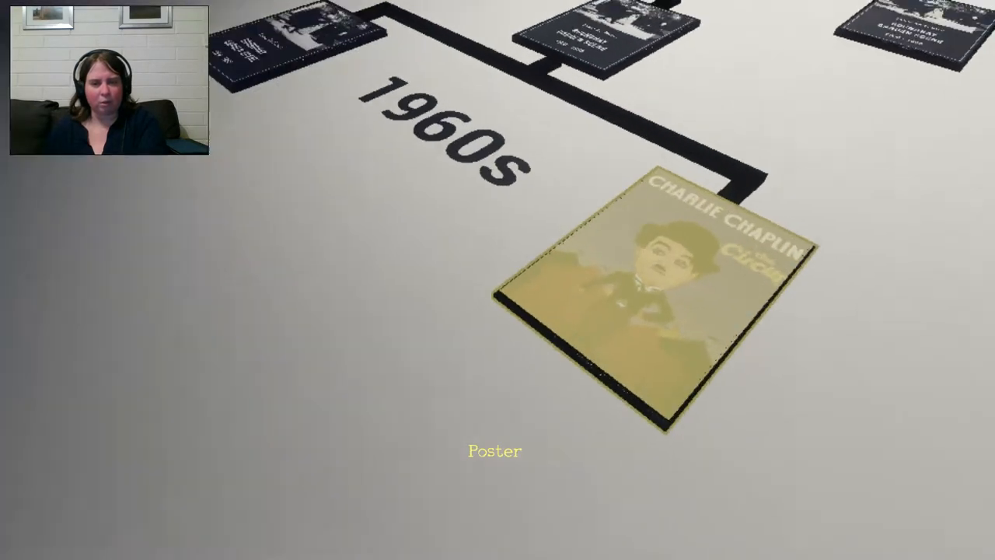
- Cycle the timeline tile's poster through Psycho and A Trip to the Moon to Citizen Kane
left_click(497, 280)
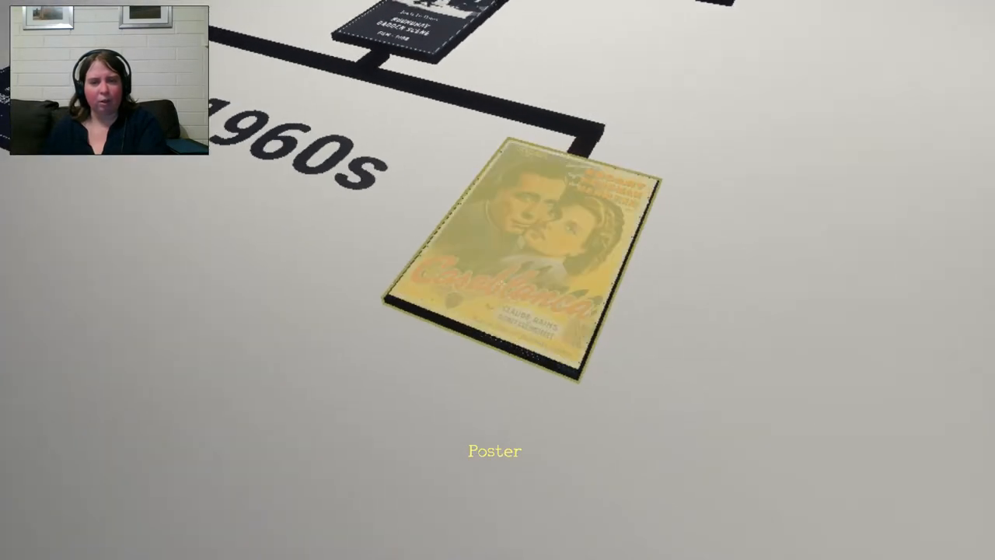
left_click(497, 280)
left_click(498, 280)
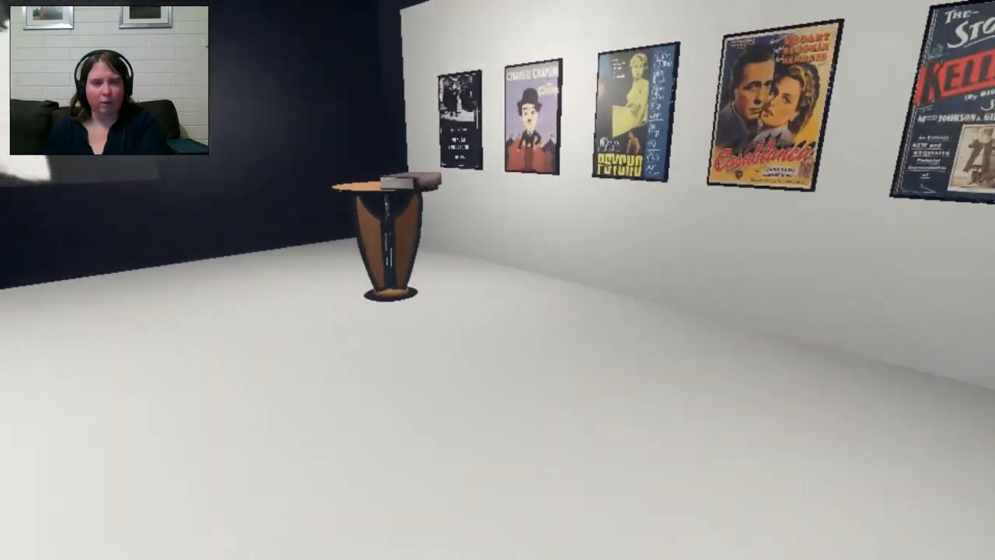
- Reread the history book, examine the Psycho poster, and reopen the Part 2 page on the side table
left_click(497, 280)
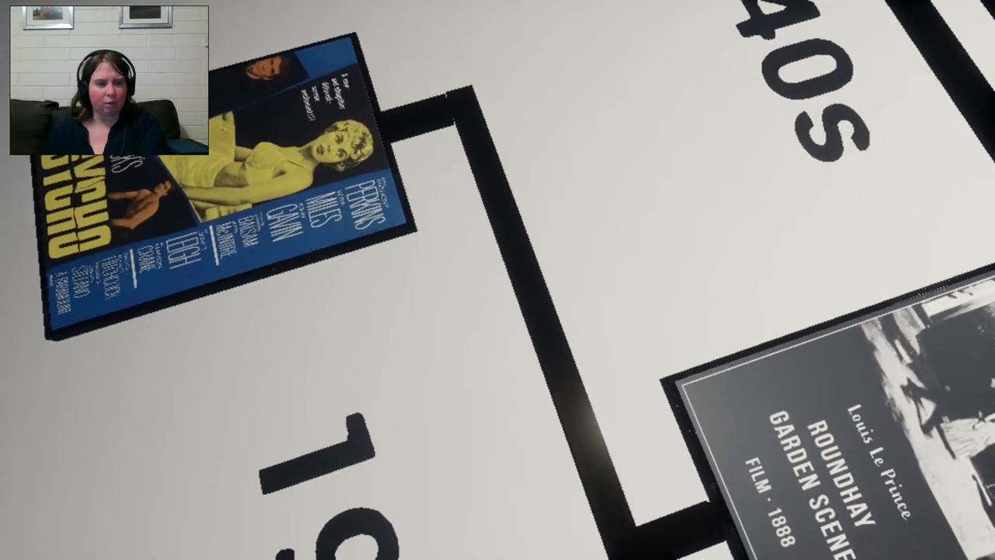
left_click(497, 279)
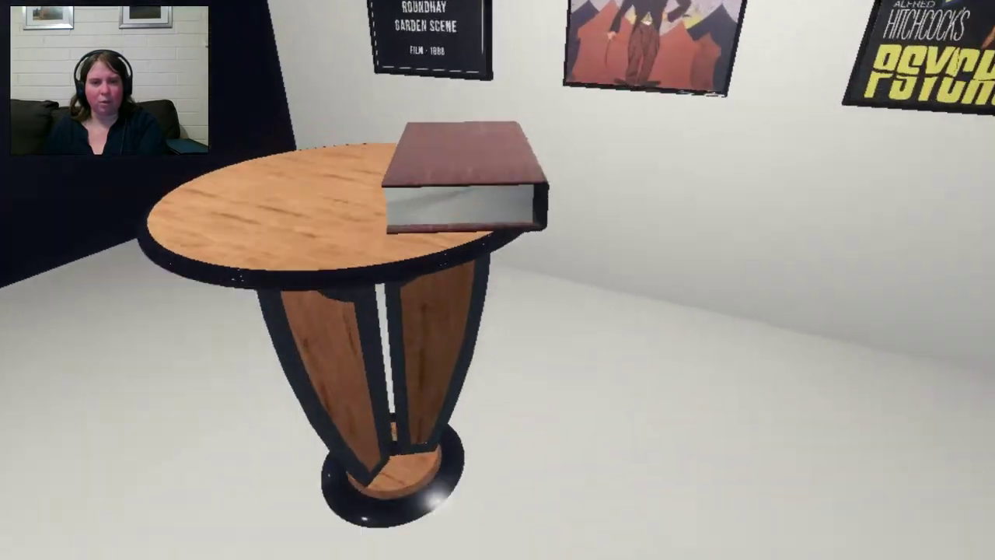
left_click(497, 280)
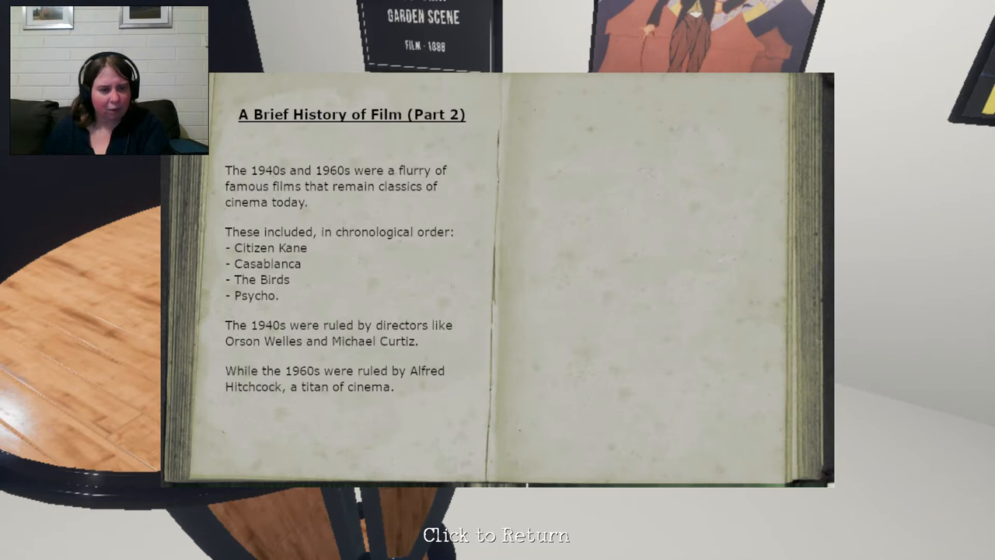
- Close the history book and look along the wall posters from Chaplin to Citizen Kane
left_click(497, 280)
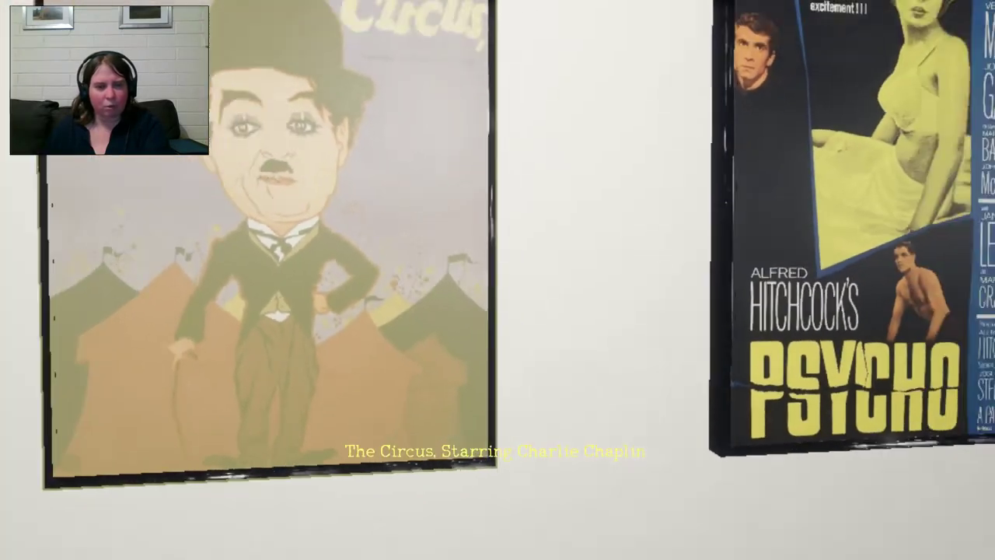
key("d")
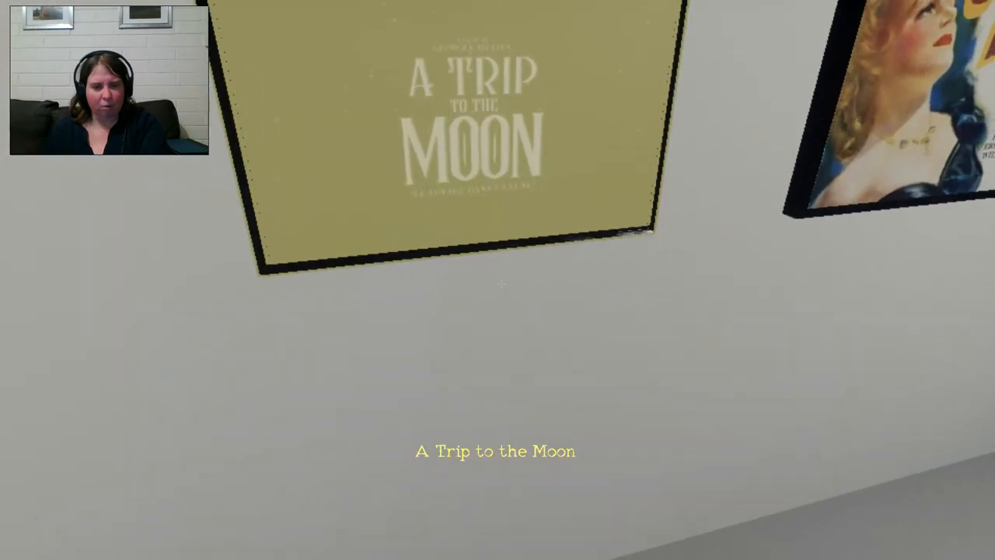
left_click_drag(497, 280, 234, 233)
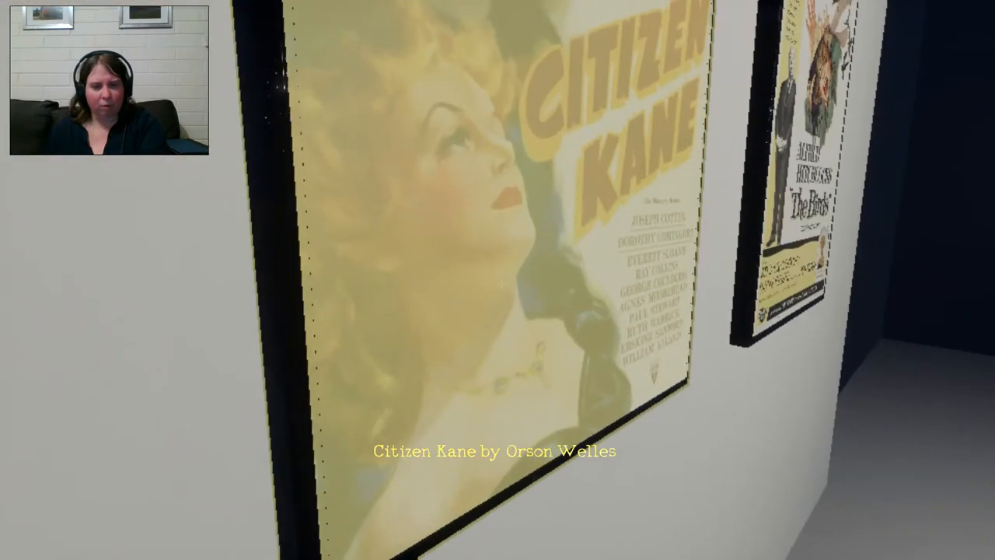
left_click_drag(498, 279, 311, 234)
- Walk to the Roundhay Garden Scene floor poster and change it to The Circus
left_click_drag(497, 280, 389, 117)
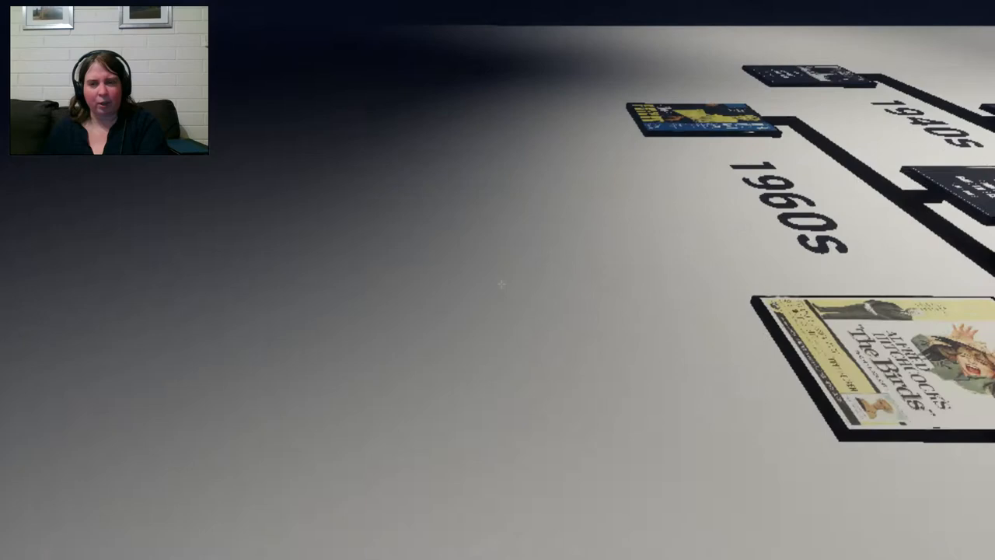
left_click_drag(497, 280, 311, 233)
key("w")
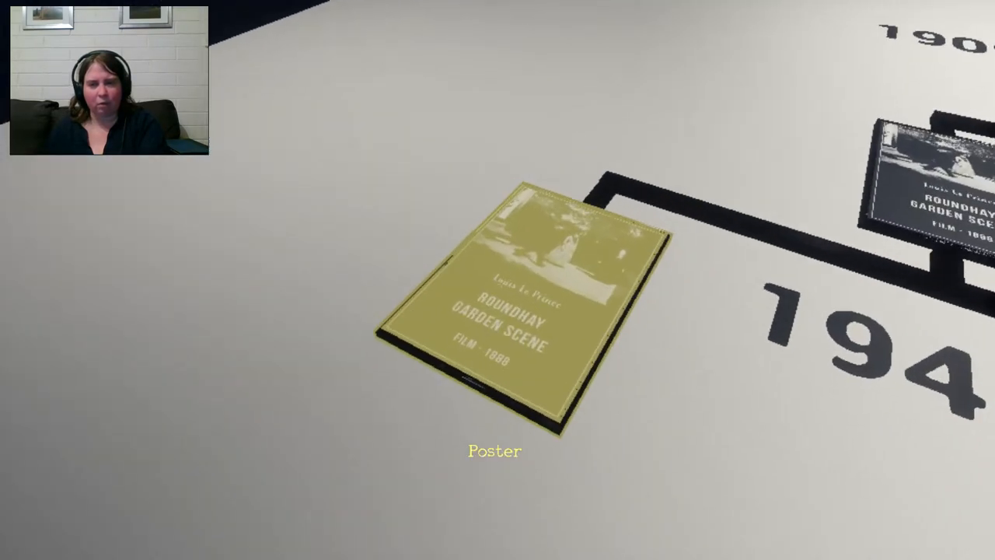
left_click(497, 280)
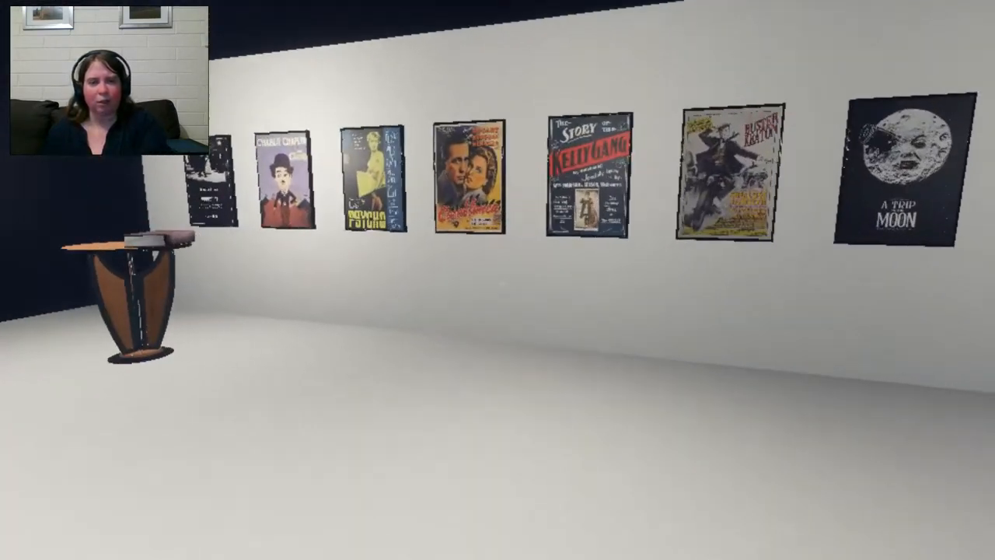
key("w")
- Read the history book on the side table, then walk toward the Roundhay Garden Scene wall poster
left_click(498, 280)
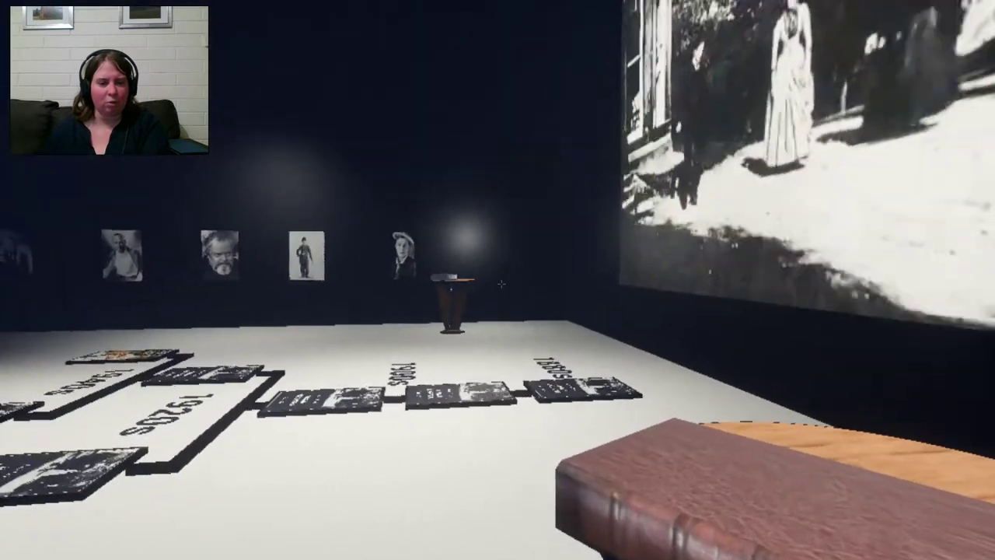
key("w")
left_click_drag(501, 285, 389, 280)
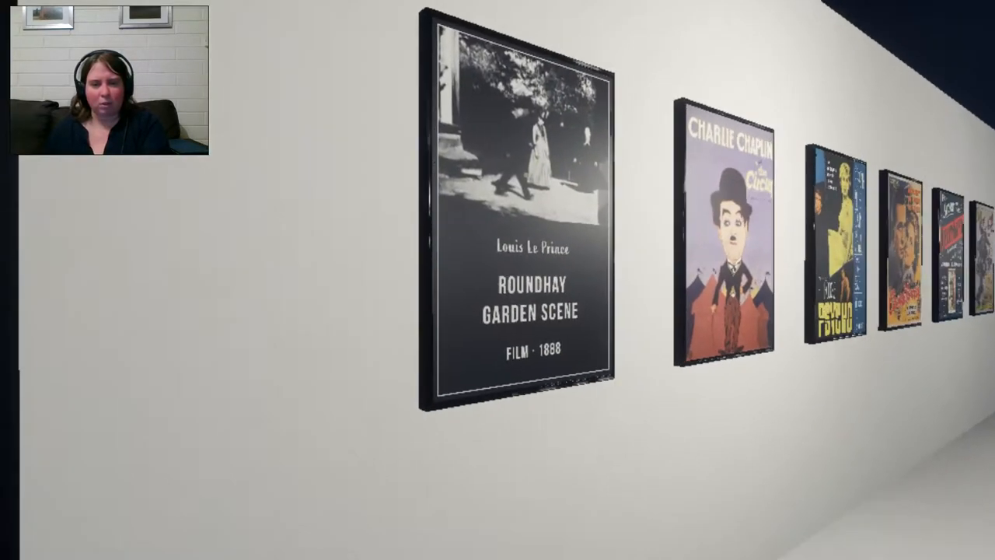
key("w")
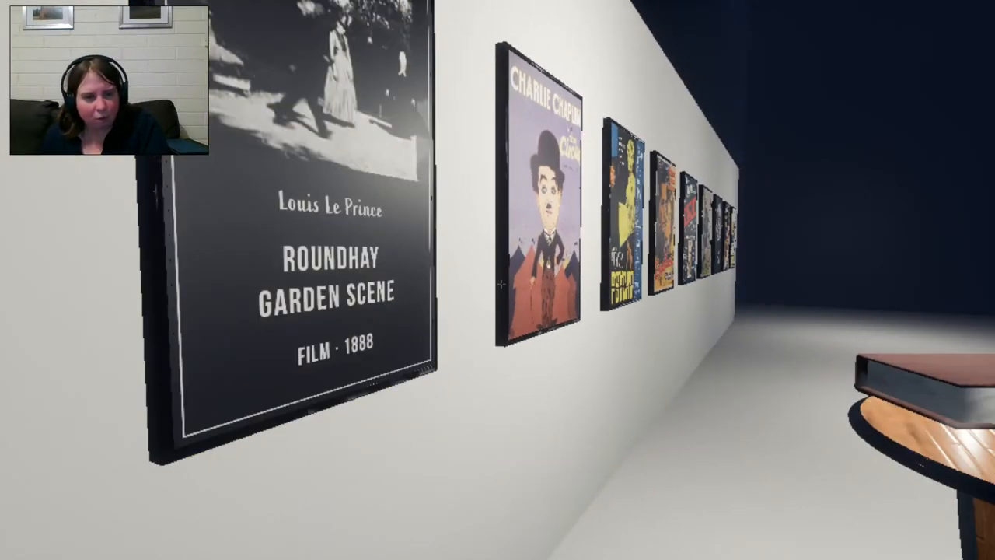
- Browse along the wall past The Circus and Chaplin posters, then turn back toward the book table
key("w")
left_click_drag(501, 286, 389, 280)
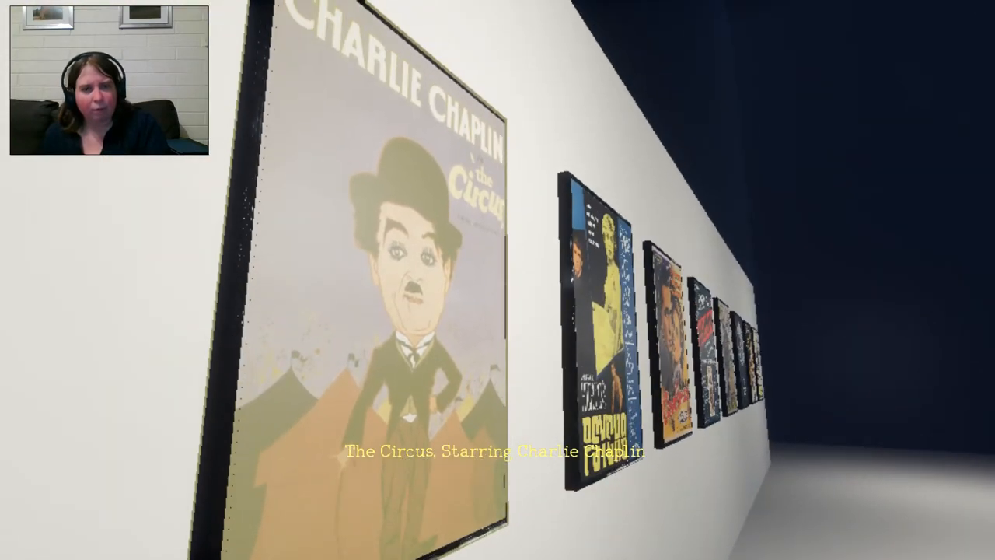
mouse_move(497, 280)
left_mouse_down()
mouse_move(621, 280)
mouse_move(389, 280)
left_mouse_up()
key("w")
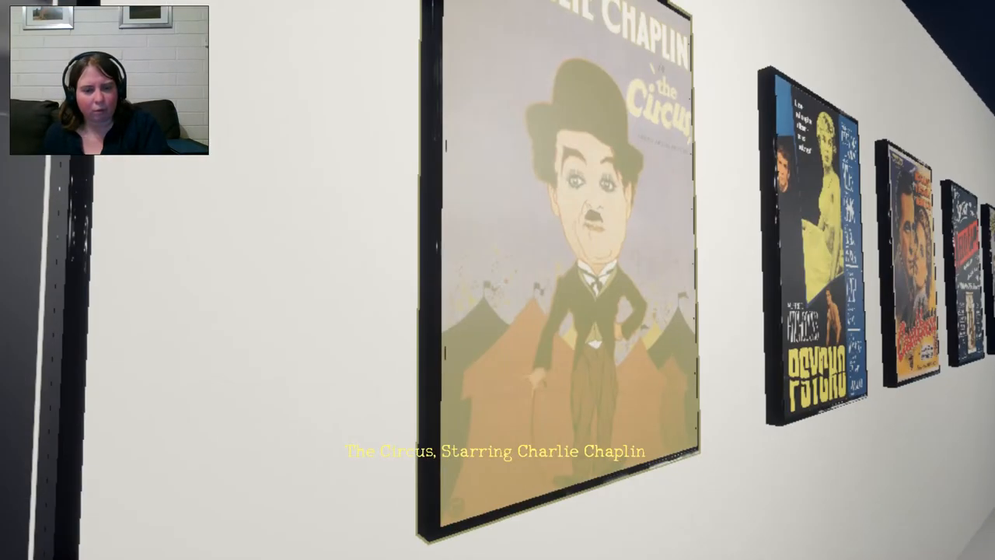
key("s")
mouse_move(498, 280)
left_mouse_down()
mouse_move(700, 280)
mouse_move(591, 280)
mouse_move(699, 280)
mouse_move(622, 311)
left_mouse_up()
- Glance at the Part 2 history book and look down at the floor timeline
left_click(497, 280)
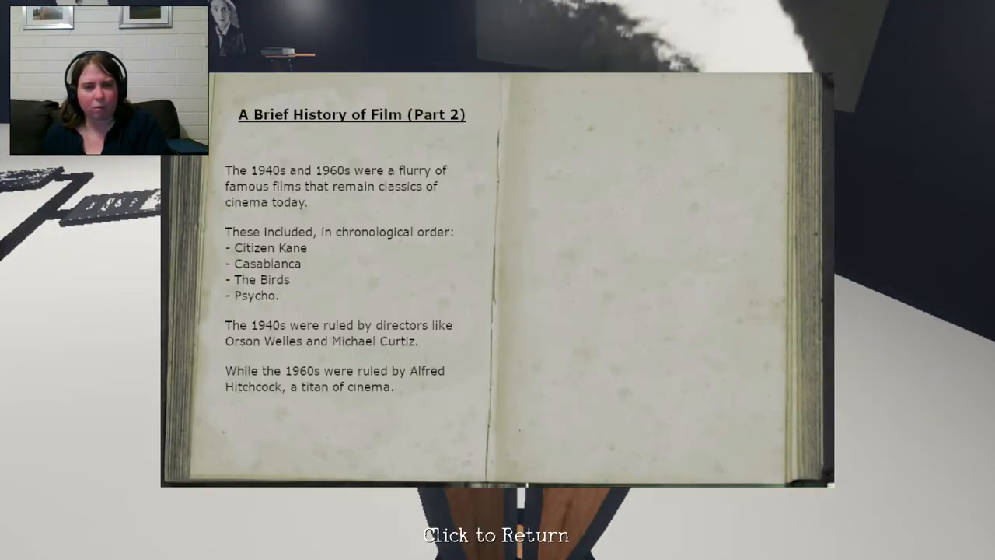
left_click(498, 279)
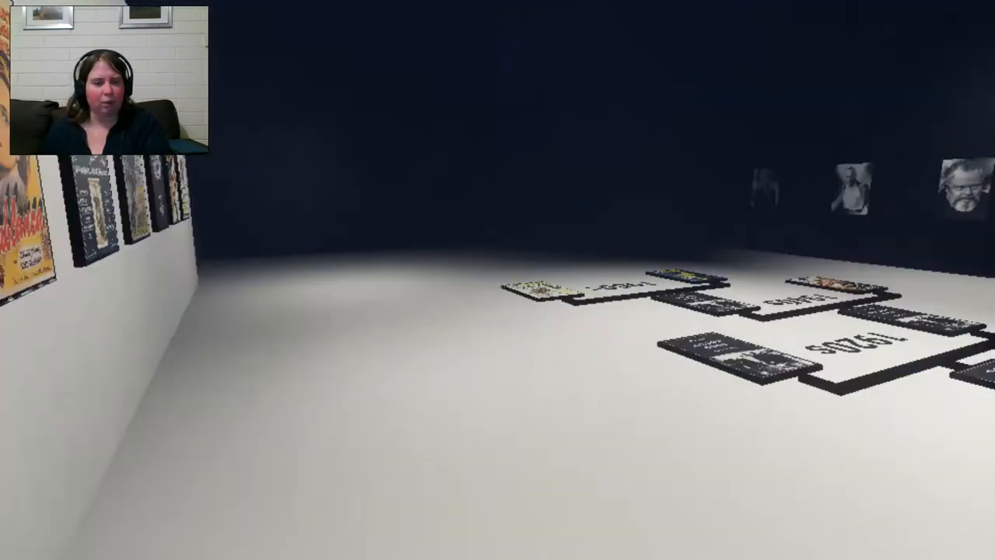
mouse_move(497, 280)
left_mouse_down()
mouse_move(311, 280)
mouse_move(497, 389)
left_mouse_up()
- Swap a floor timeline poster to The Circus and open the first history book on the pedestal
key("w")
left_click(498, 280)
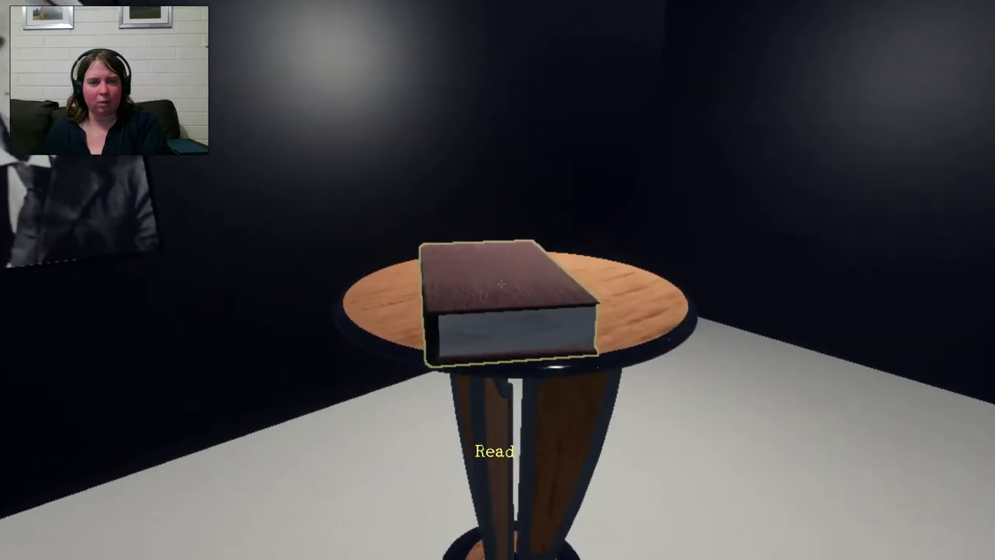
left_click(501, 284)
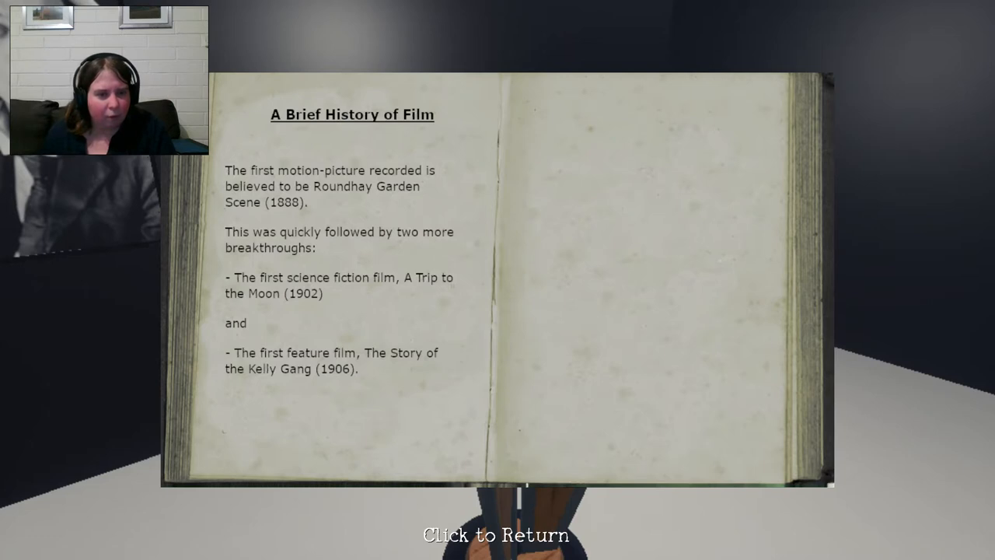
- Close and reopen the first history book, checking the floor posters in between
left_click(498, 280)
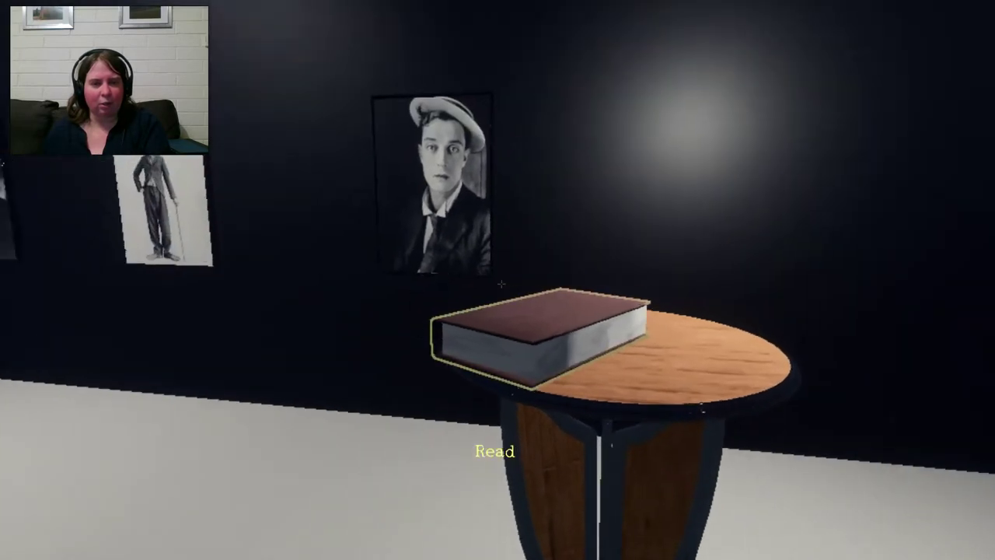
left_click(501, 285)
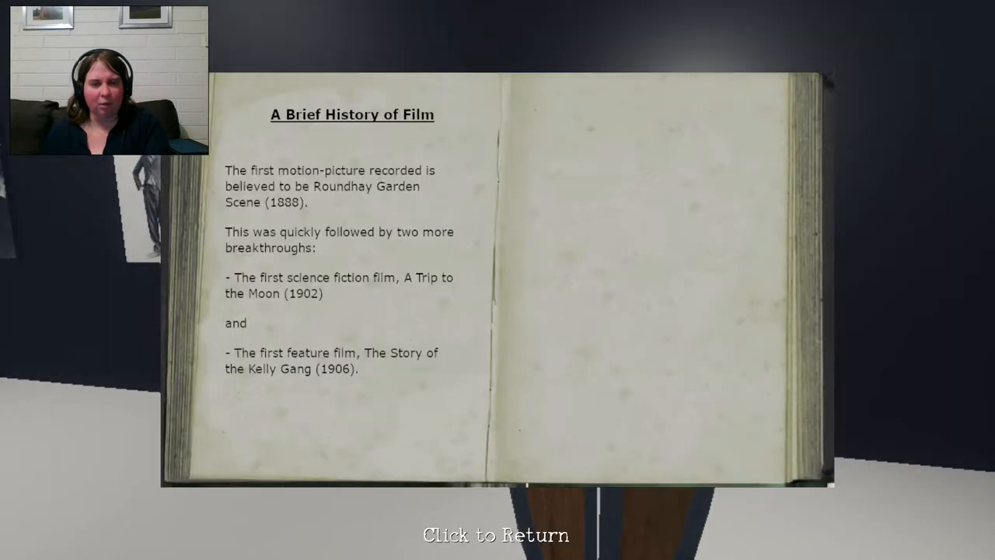
left_click(497, 280)
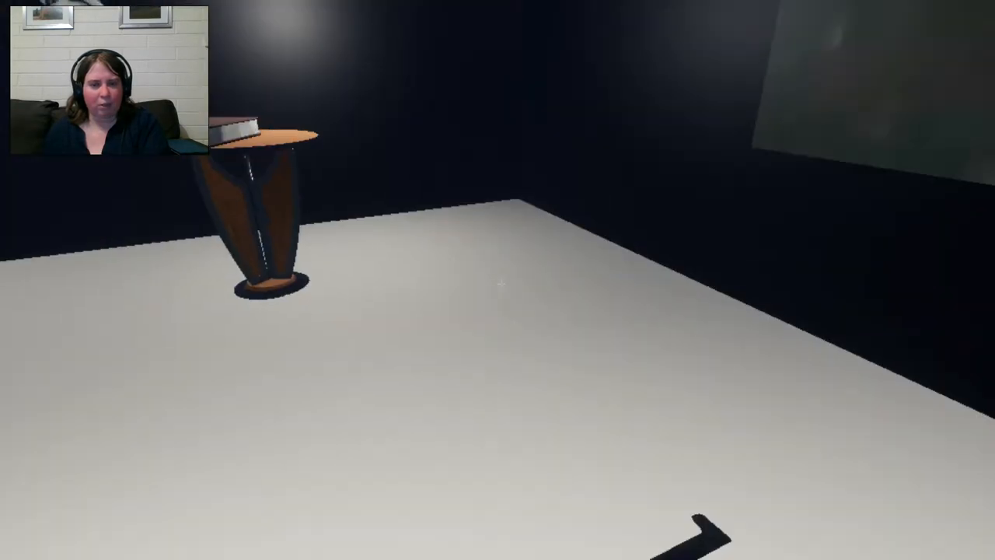
- Reread the first history book again after returning to the timeline
left_click(381, 217)
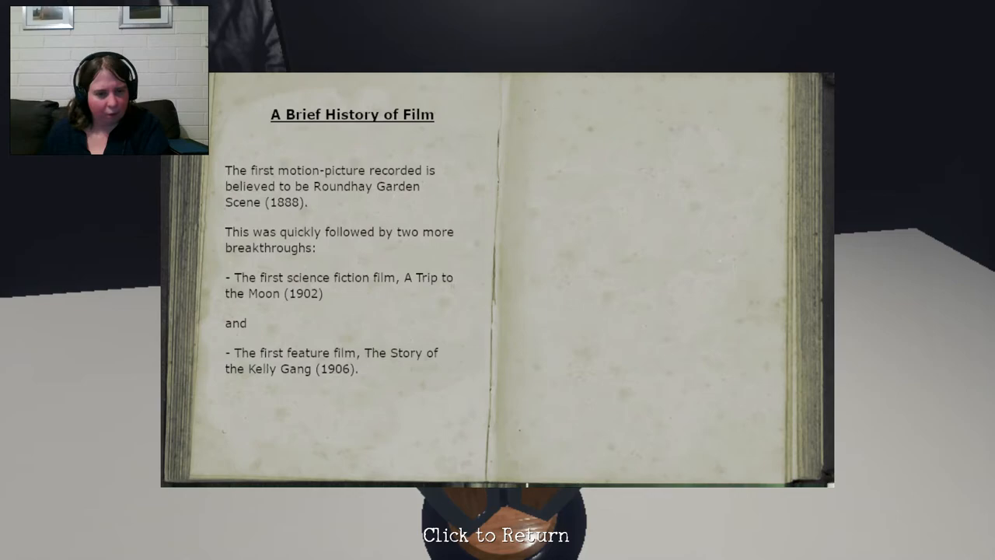
left_click(497, 279)
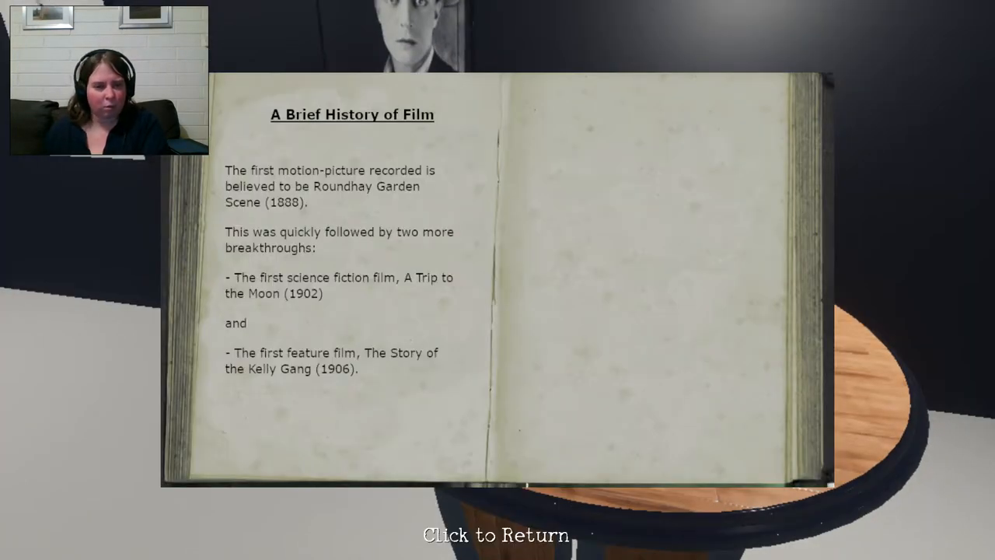
left_click(497, 280)
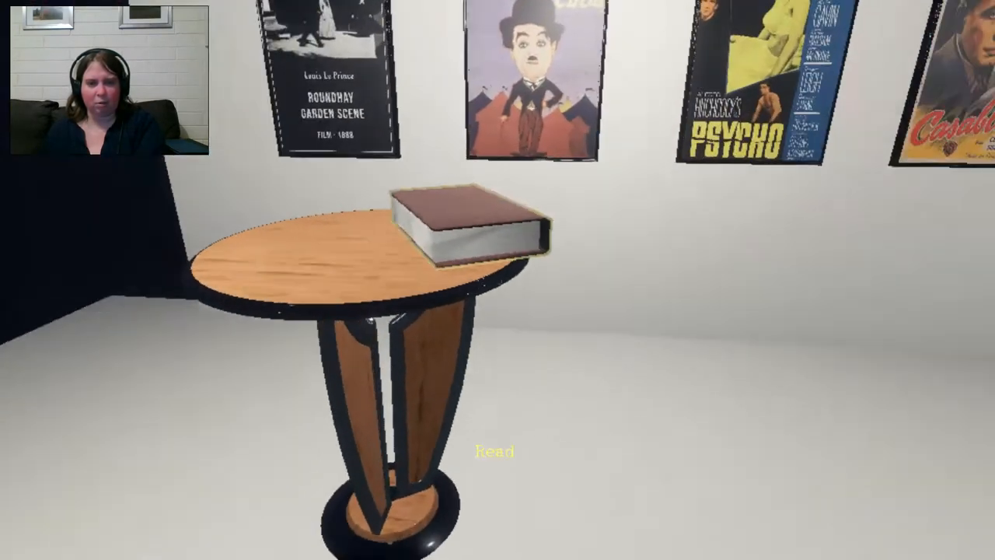
- Read the Part 2 history page, close it, and open the first history book on the other pedestal
left_click(497, 280)
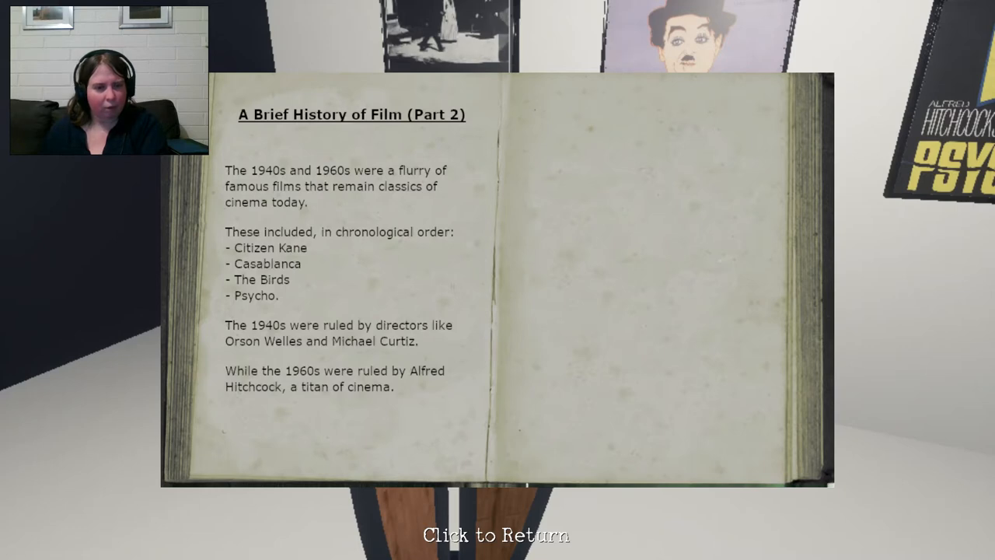
left_click(497, 280)
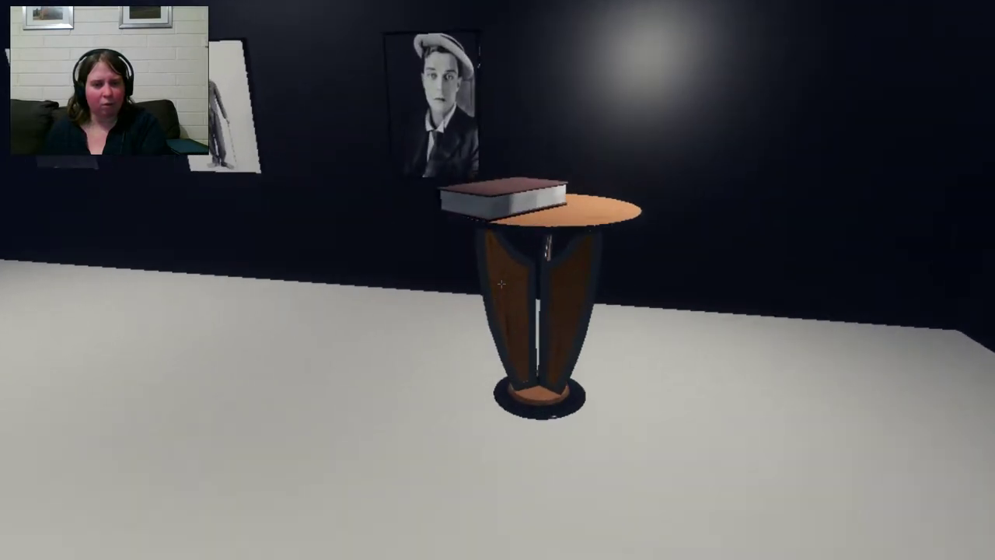
left_click(498, 280)
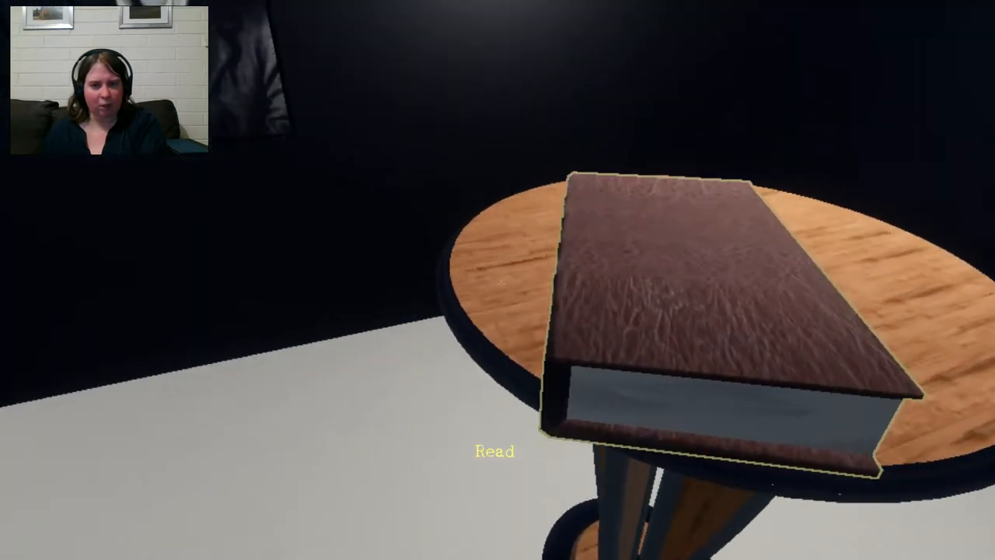
left_click(498, 279)
left_click(497, 280)
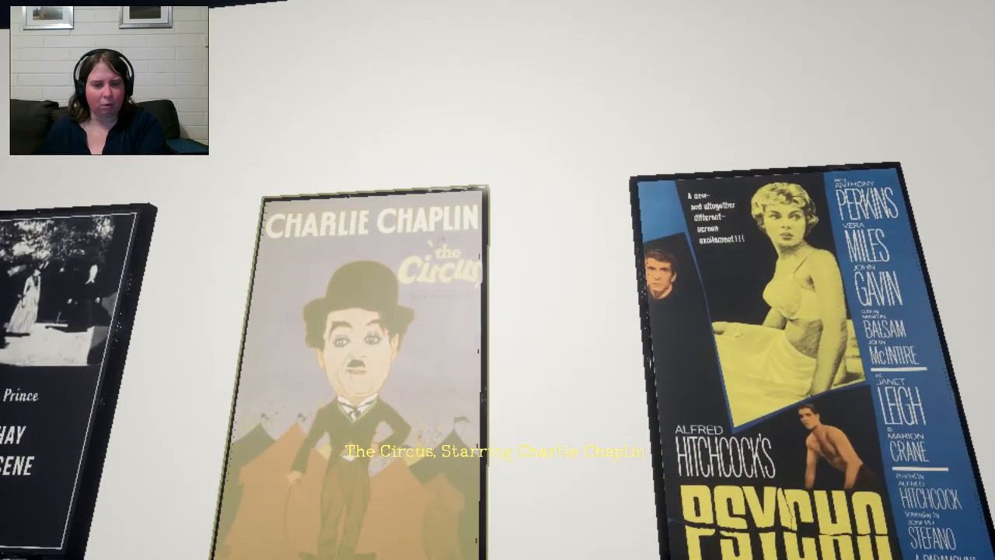
left_click_drag(497, 280, 233, 280)
key("w")
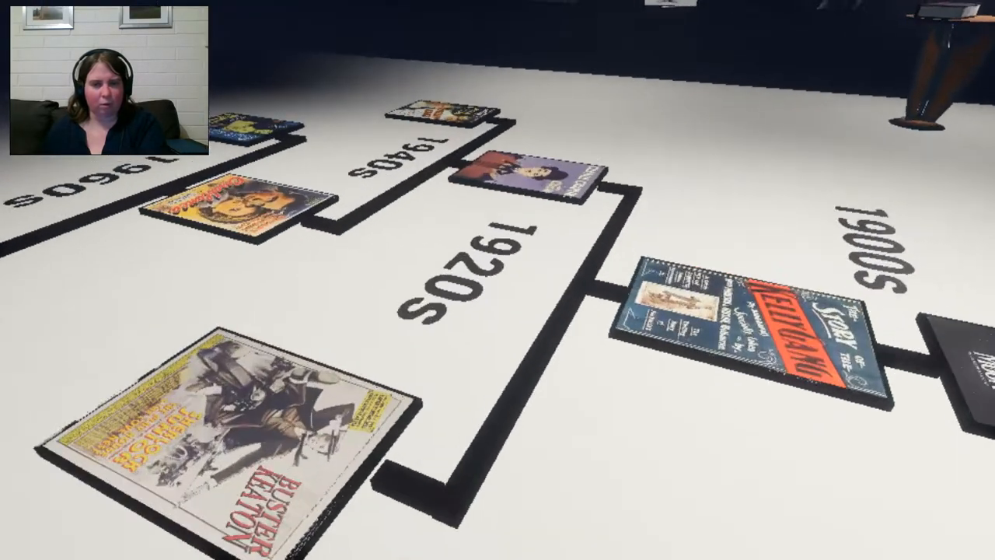
left_click_drag(497, 279, 389, 156)
left_click_drag(498, 280, 699, 233)
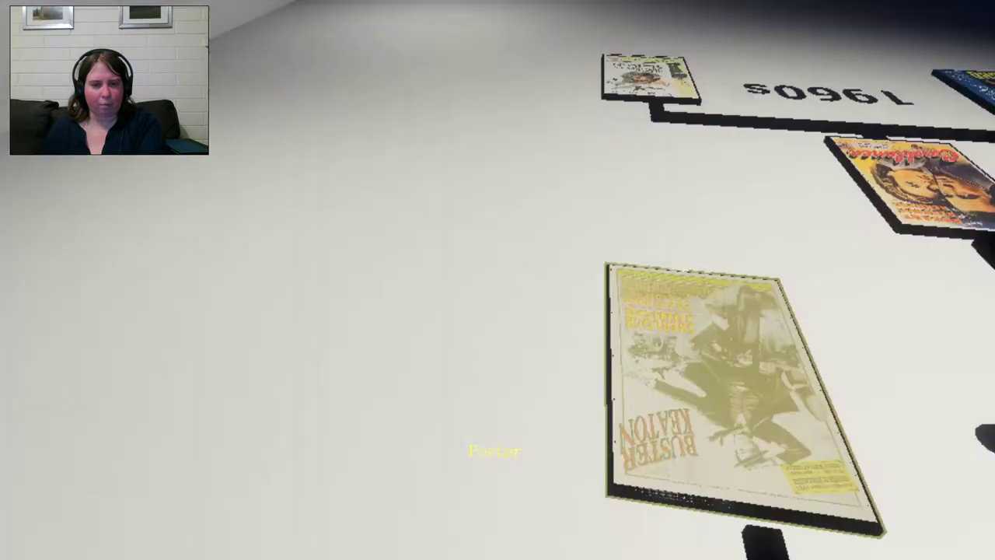
left_click_drag(498, 280, 497, 466)
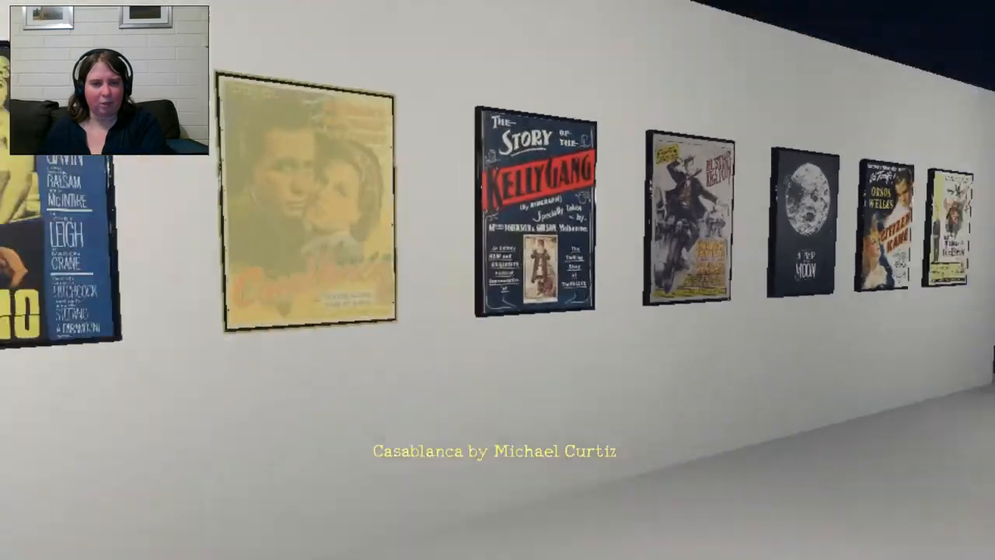
key("w")
left_click_drag(498, 280, 233, 280)
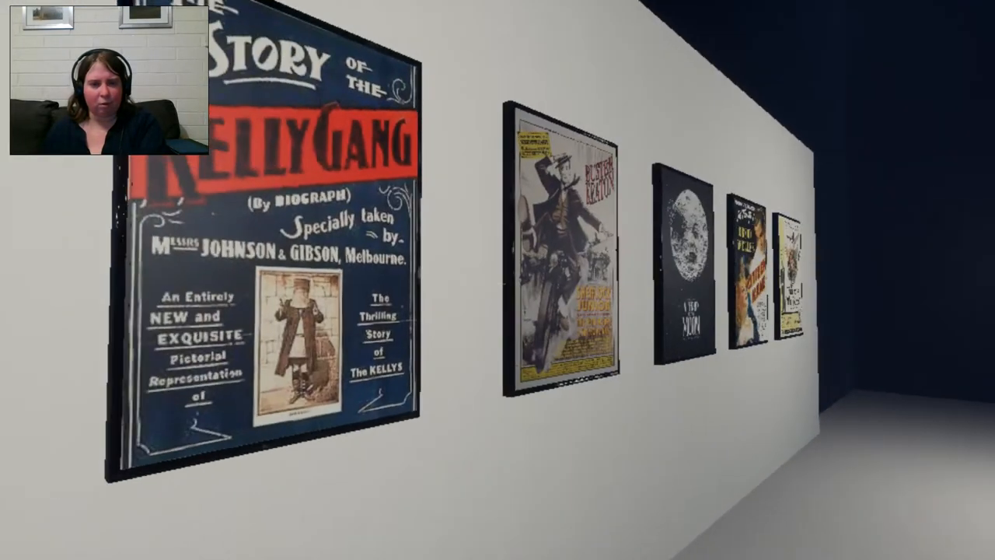
key("w")
mouse_move(497, 280)
left_mouse_down()
mouse_move(233, 280)
mouse_move(311, 311)
mouse_move(349, 280)
left_mouse_up()
key("w")
key("w")
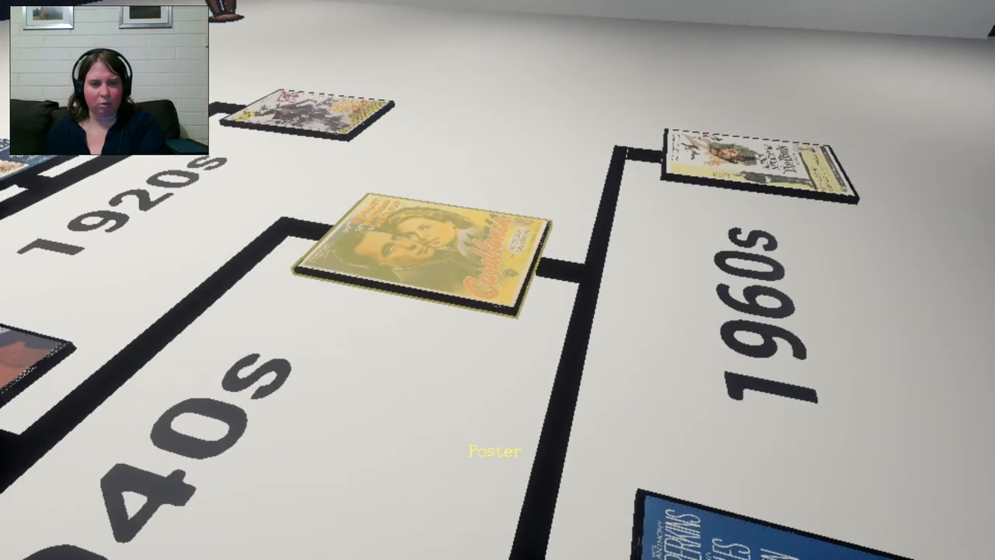
- Survey the 1940s Casablanca tile and 1920s posters while moving across the floor timeline
left_click_drag(498, 280, 497, 435)
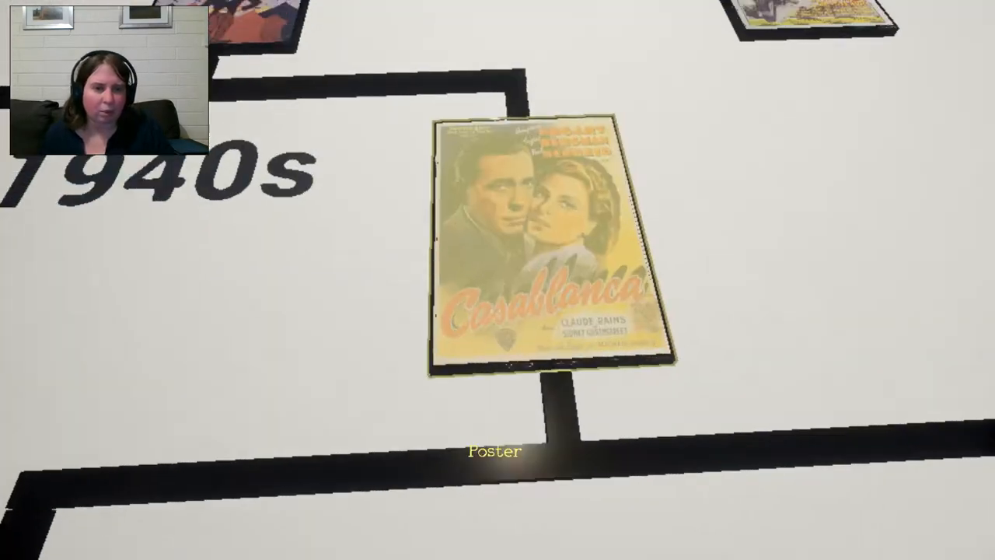
left_click_drag(497, 280, 622, 233)
key("s")
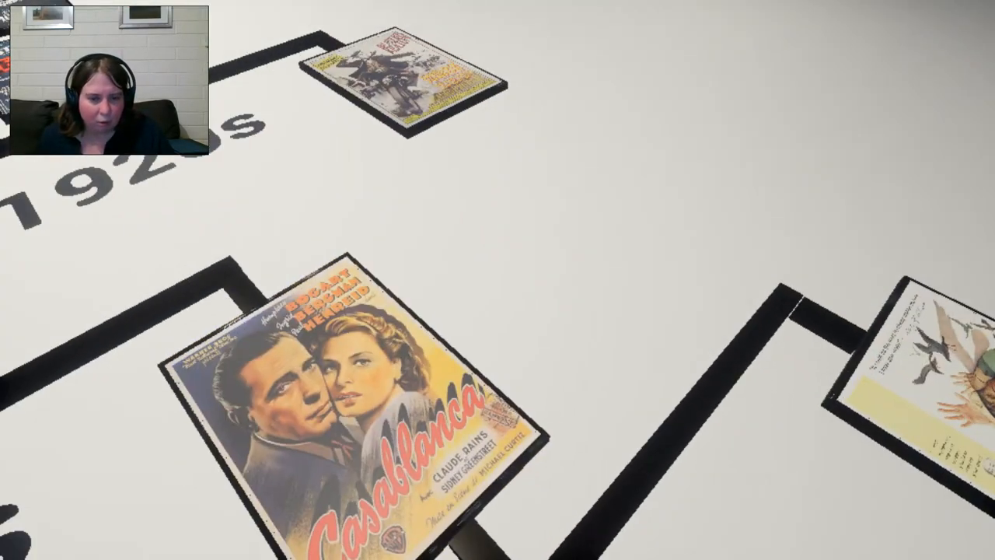
left_click_drag(498, 311, 498, 280)
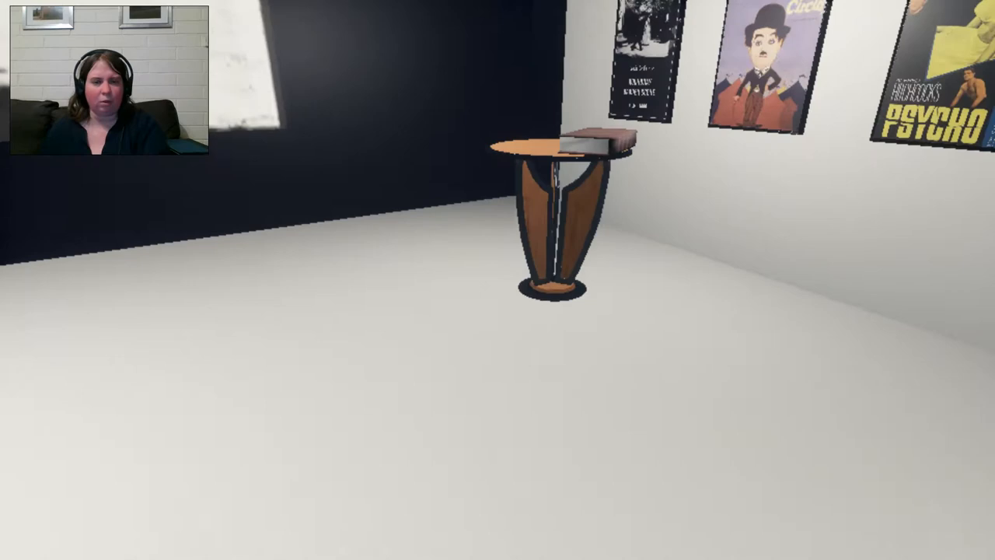
key("w")
- Read Part 2 of the film-history book on the table, then close it
left_click(498, 279)
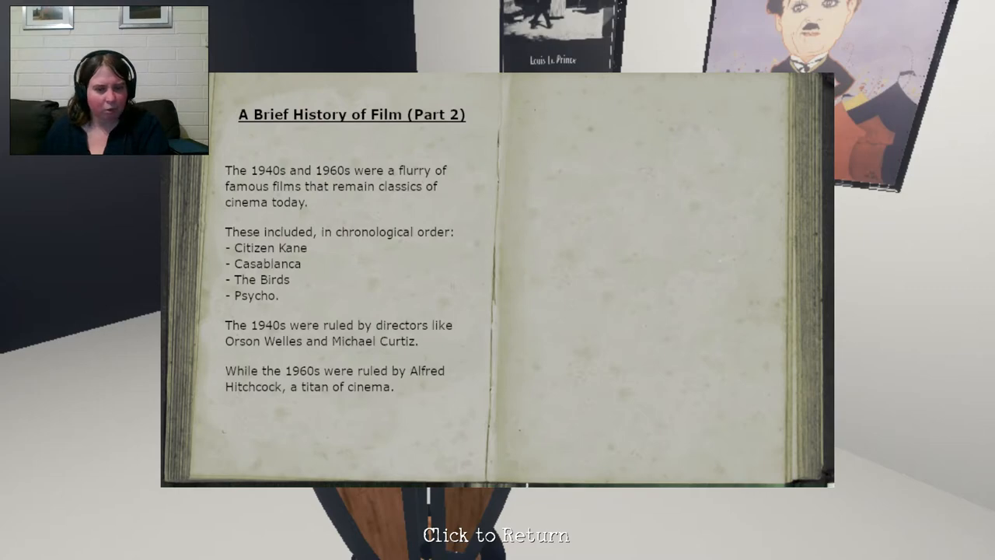
left_click(497, 280)
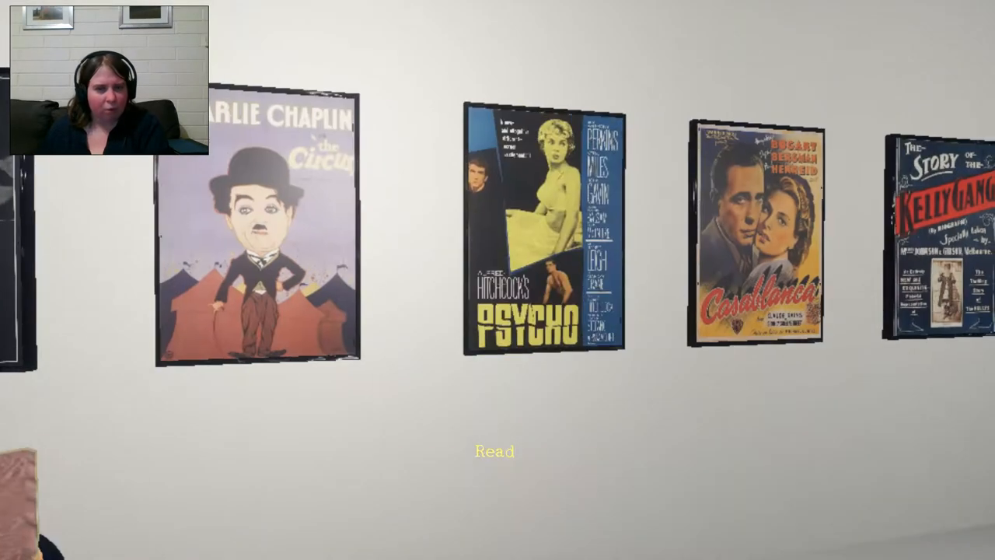
- Walk along the poster wall toward the Casablanca poster and look over the posters
key("w")
key("w")
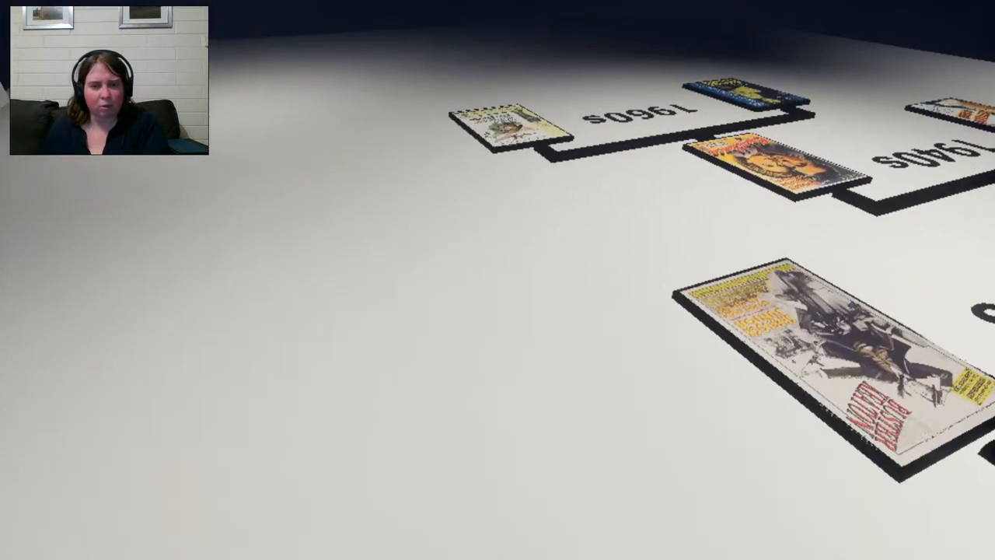
key("w")
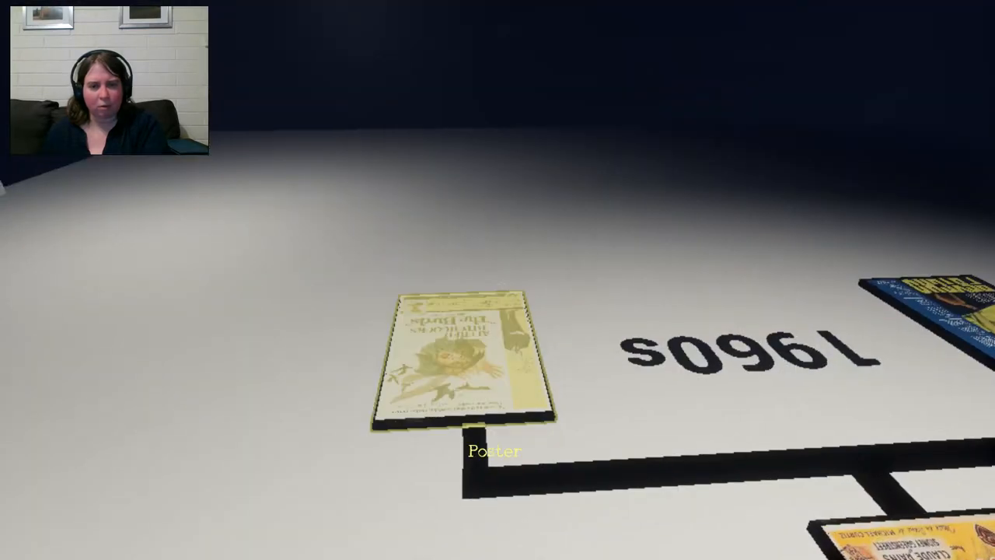
key("w")
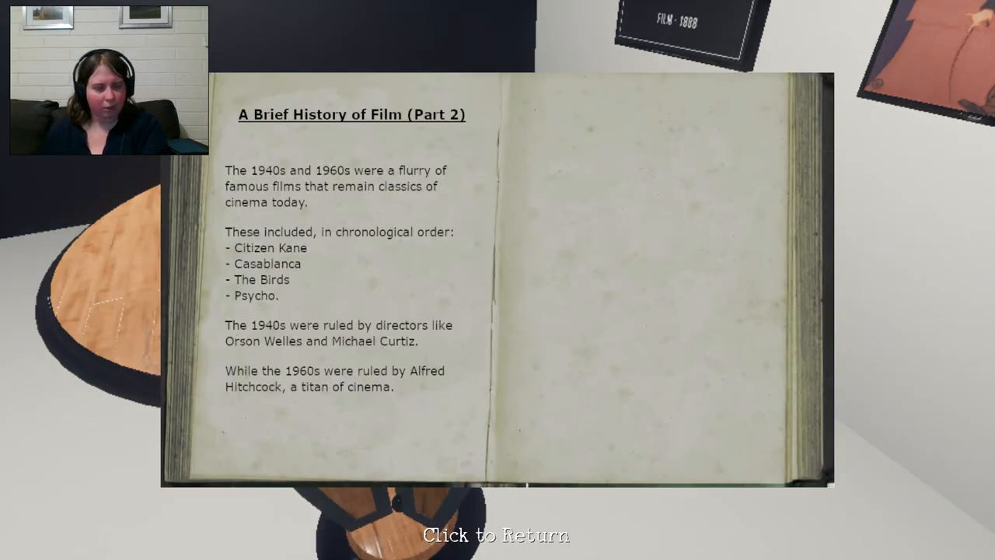
- Close the book, move along the floor timeline and cycle the film in the 1940s slot
left_click(497, 280)
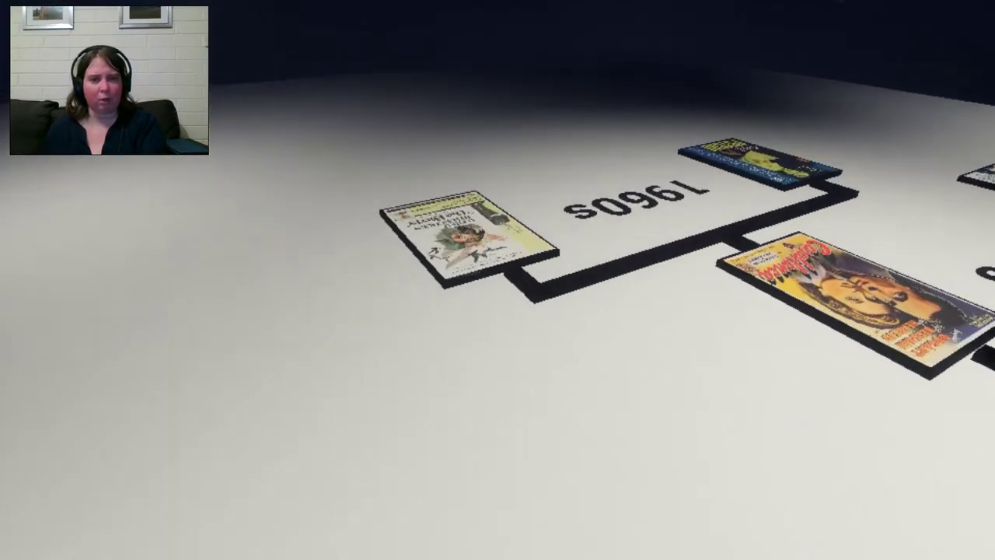
left_click_drag(498, 280, 311, 280)
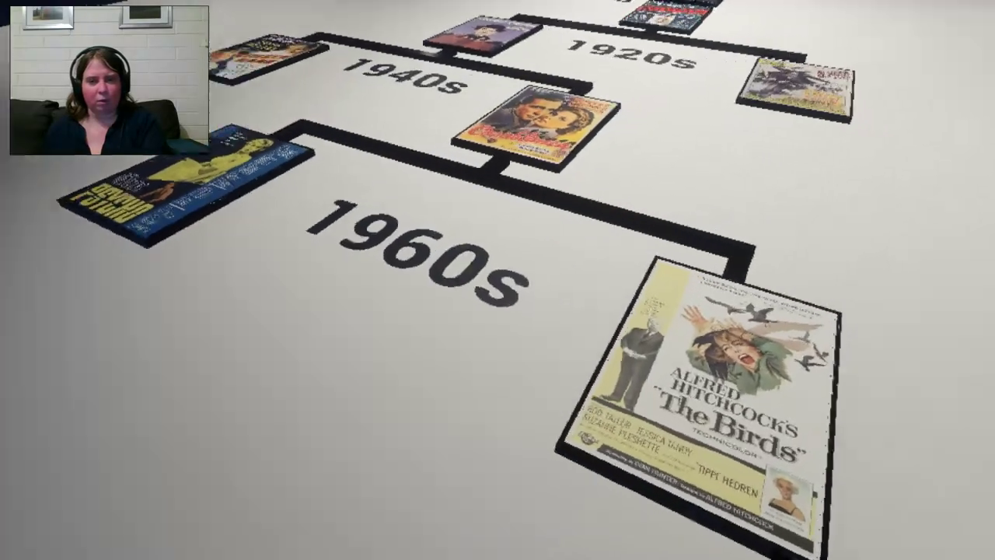
left_click_drag(498, 280, 388, 233)
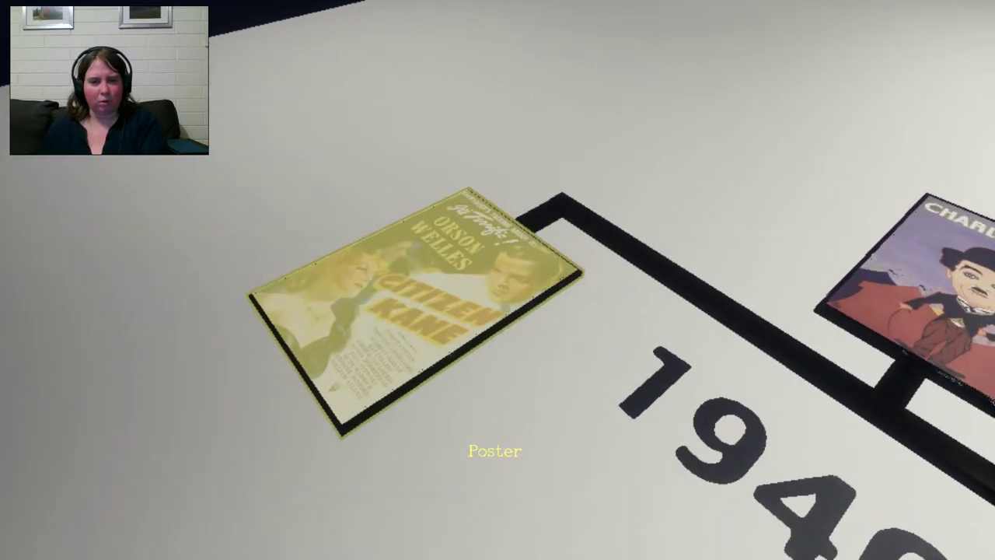
left_click(498, 279)
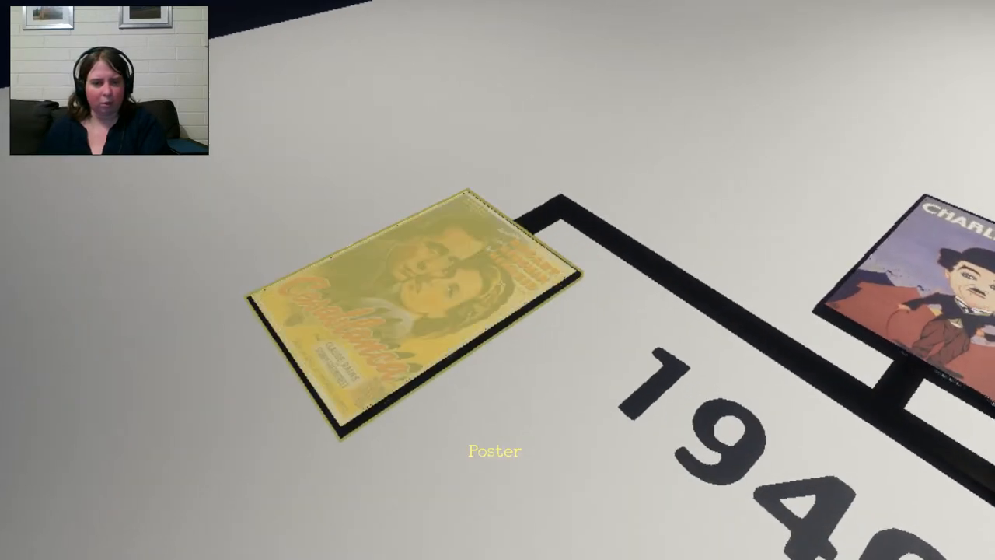
left_click_drag(498, 280, 311, 233)
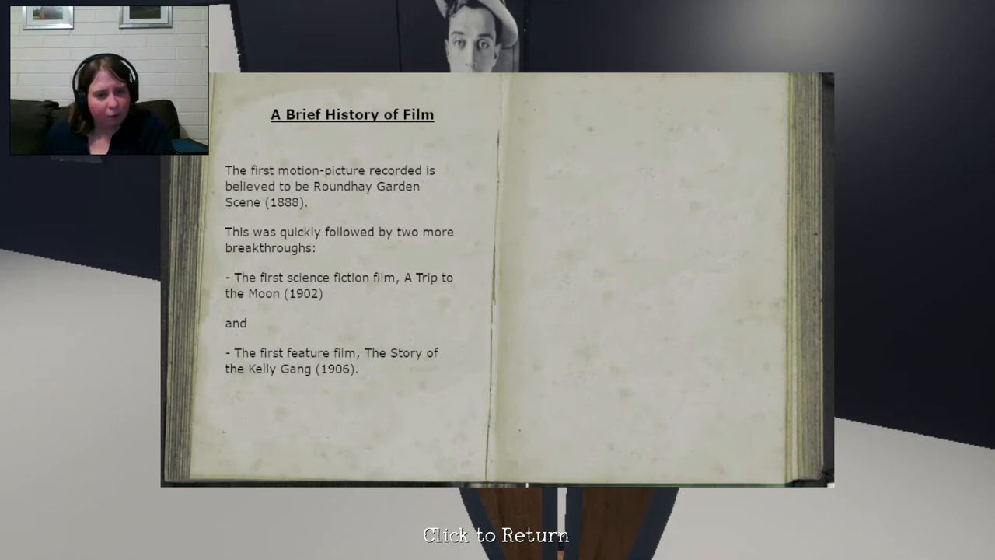
- Close the book, then reopen it to read Part 1 of the film history
left_click(497, 280)
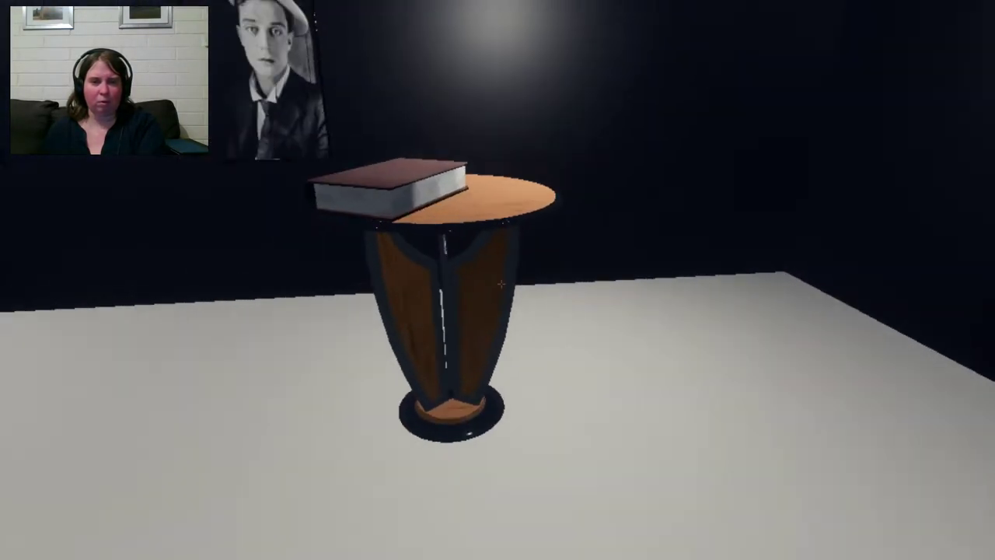
left_click(498, 280)
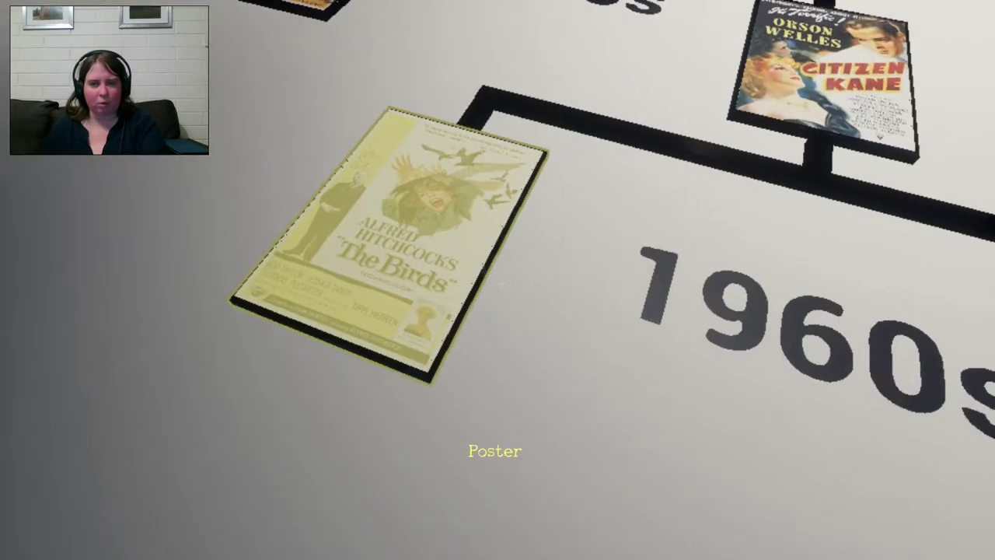
- Swap The Birds tile for Roundhay Garden Scene and the Buster Keaton tile for A Trip to the Moon
left_click(498, 280)
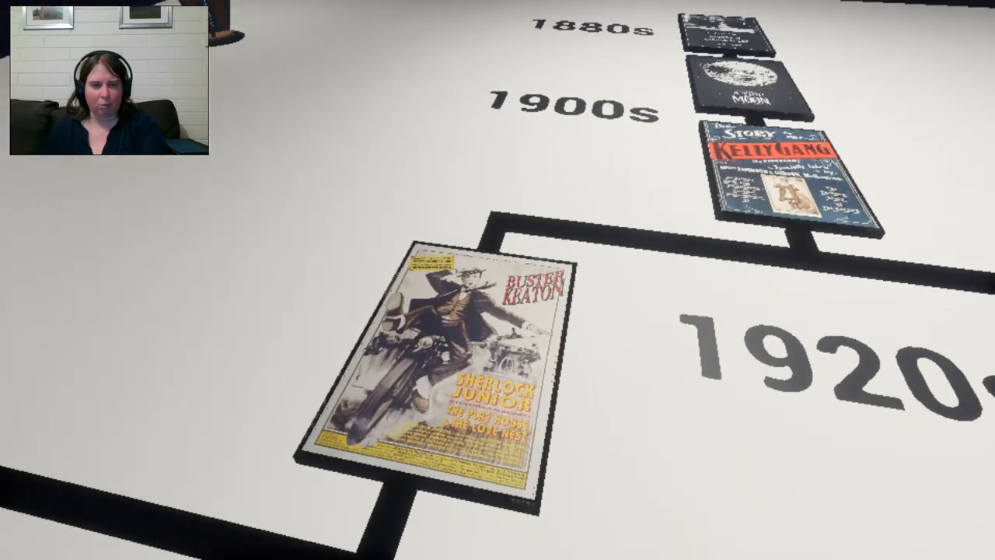
left_click(497, 280)
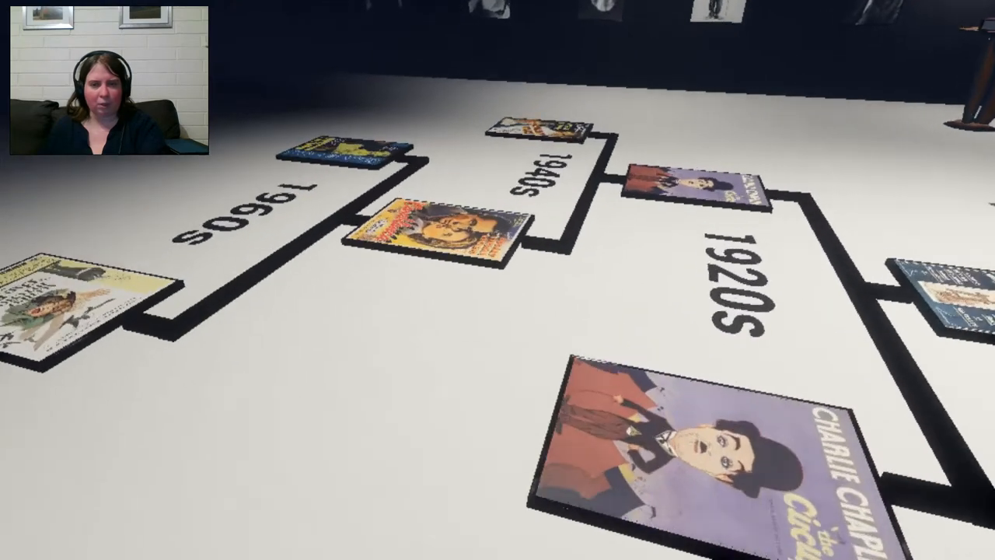
scroll(497, 280, "down", 1)
scroll(497, 280, "down", 1)
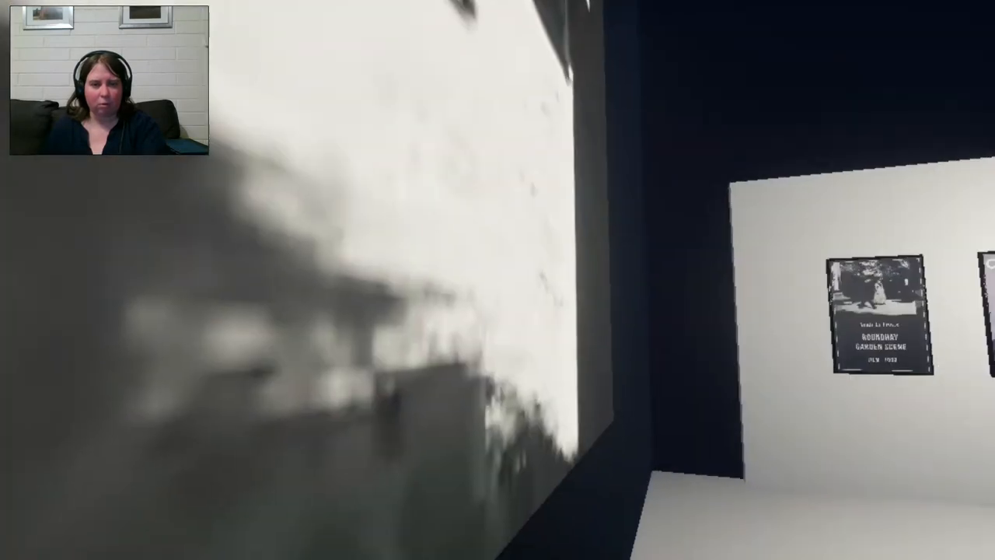
- Walk to the table, read Part 2 of the history book again, then close it
key("w")
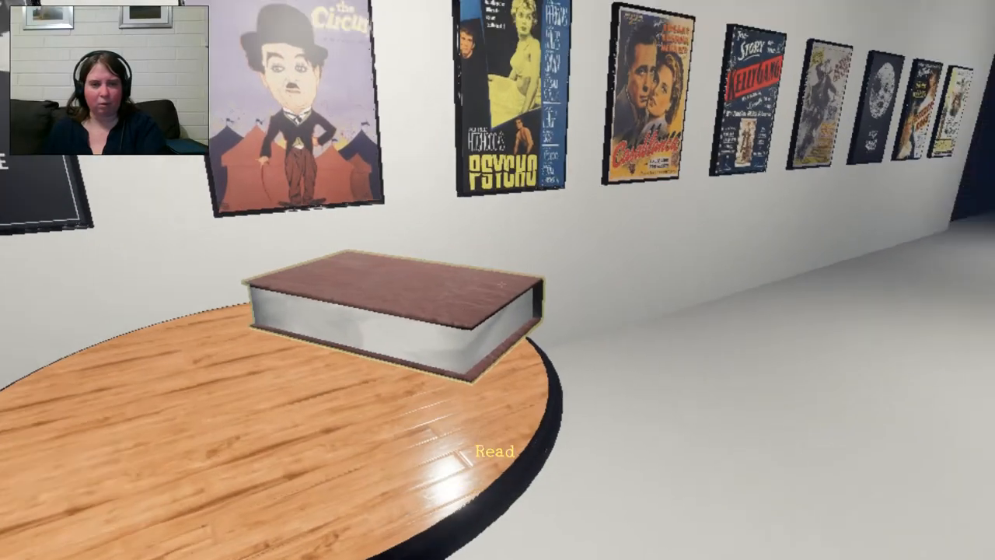
left_click(498, 280)
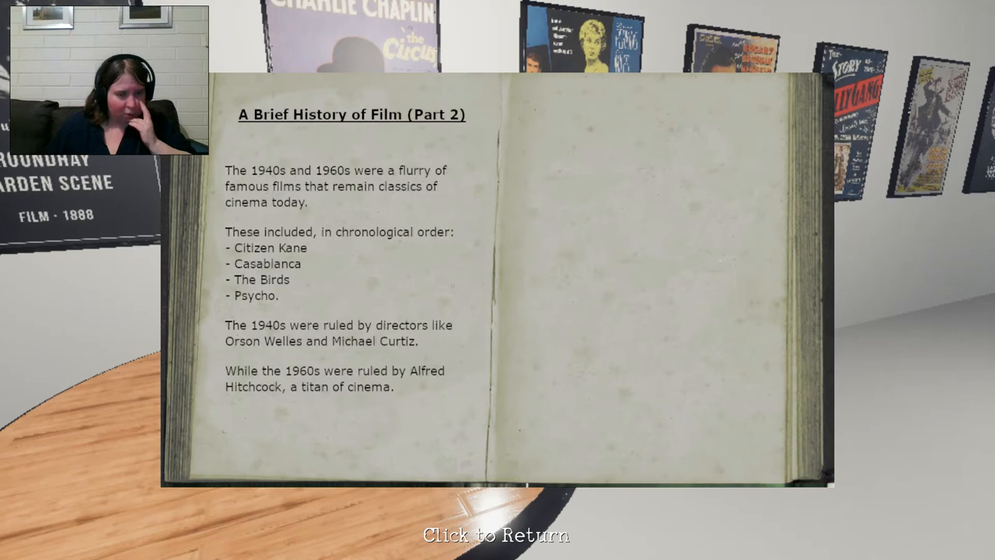
left_click(497, 280)
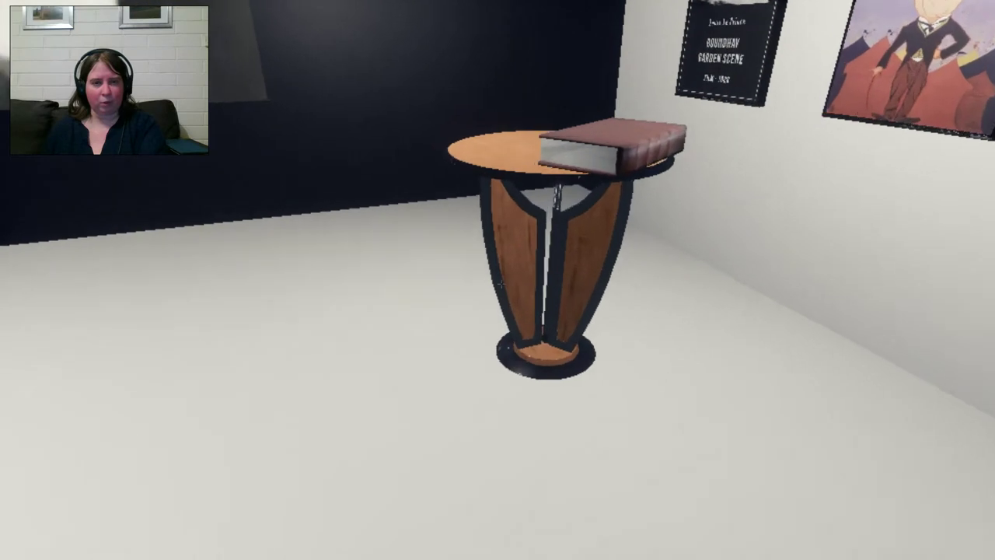
- Read Part 2 of the history book, close it and walk around the floor timeline back to the table
left_click(498, 280)
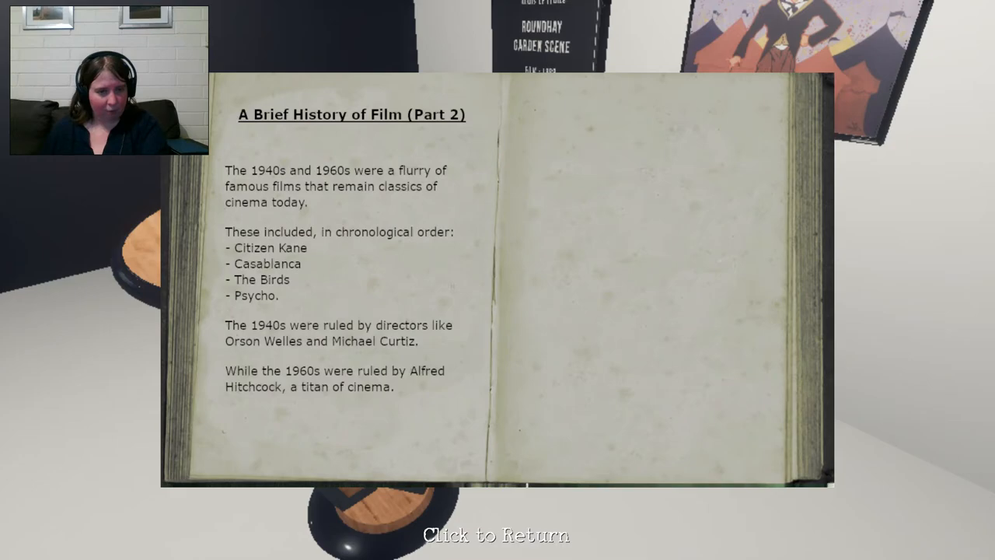
left_click(498, 280)
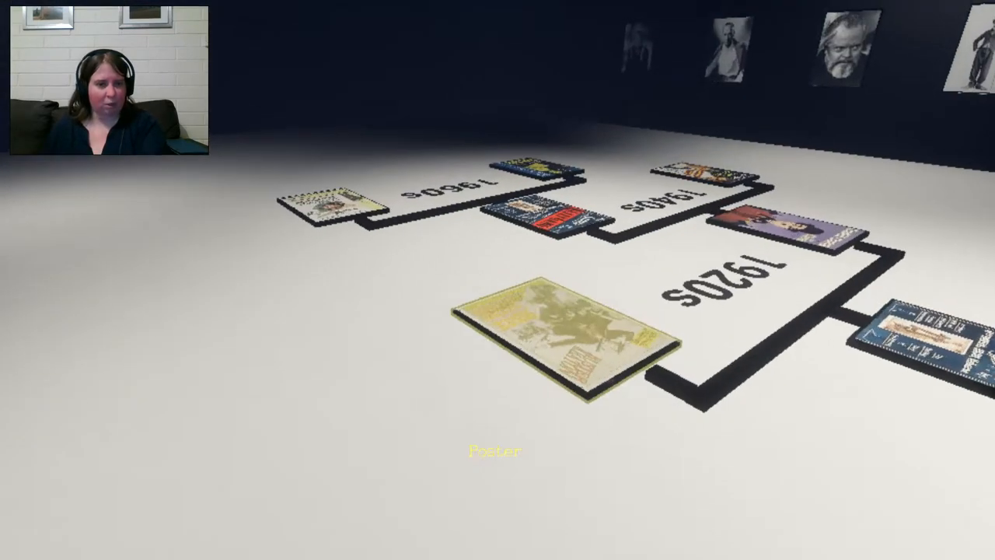
key("w")
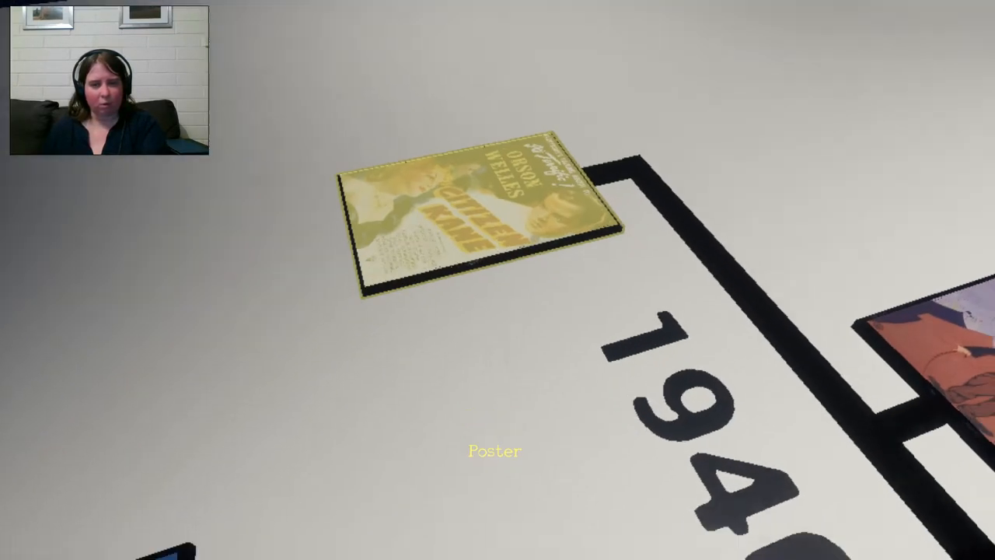
key("w")
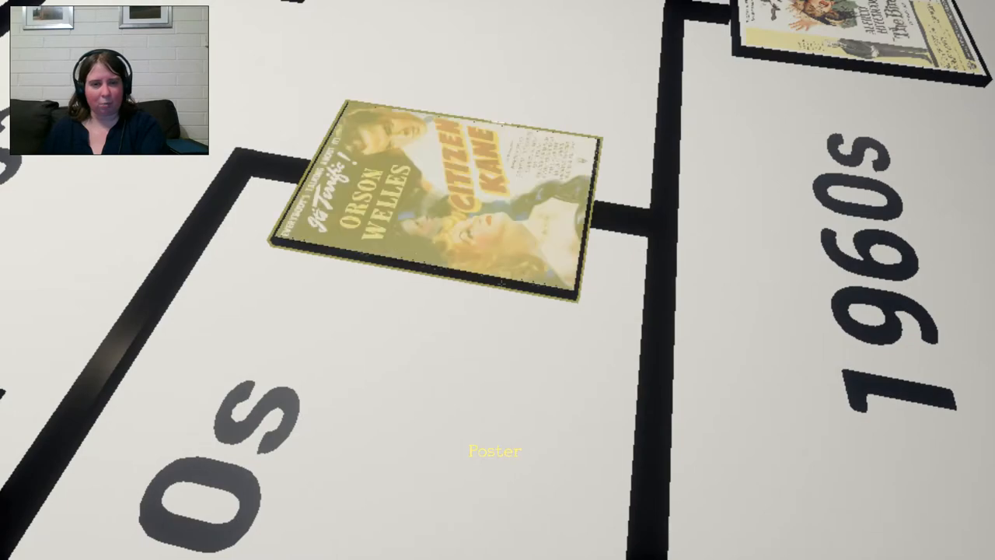
scroll(435, 202, "down", 1)
scroll(436, 202, "down", 1)
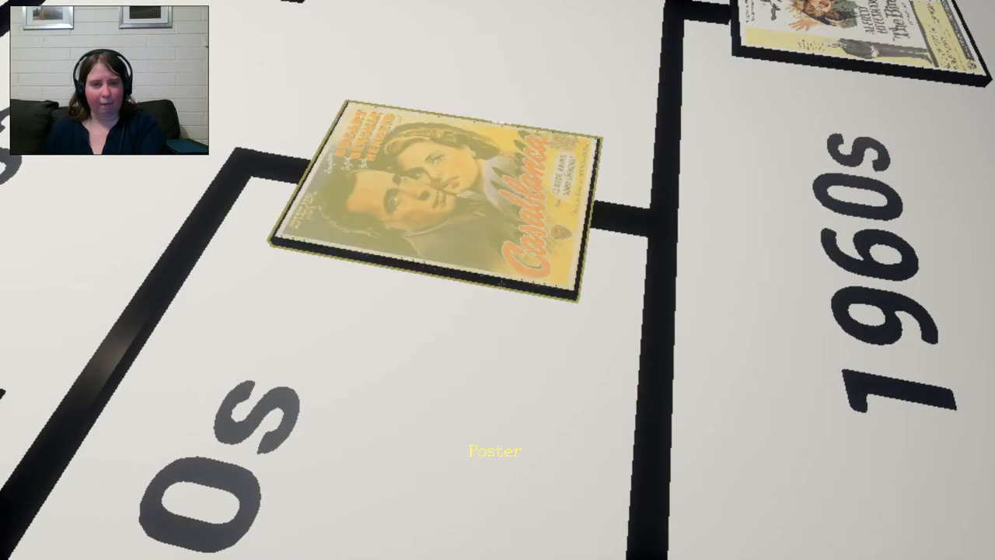
key("w")
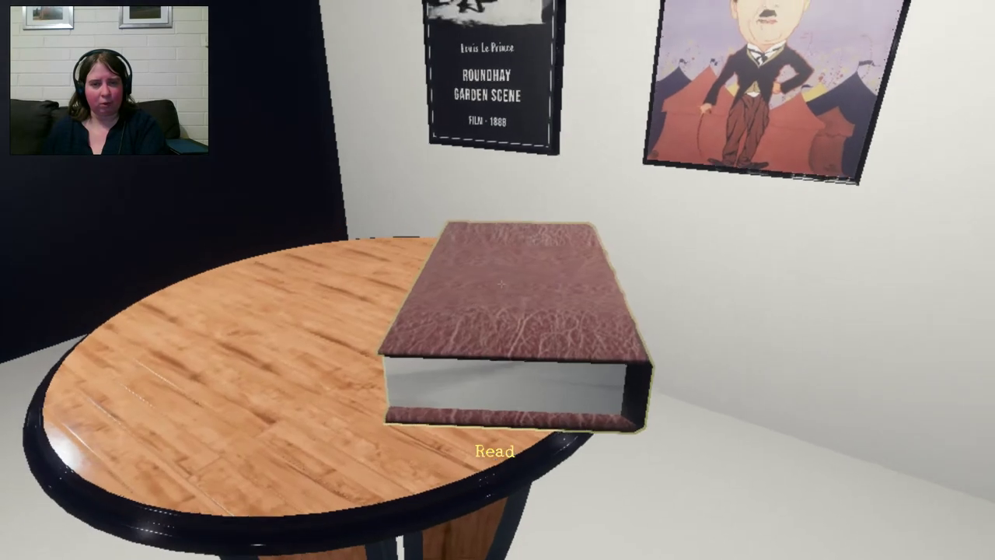
- Reread the book, check the Moon and Charlie Chaplin floor posters, then read the table book once more
left_click(497, 280)
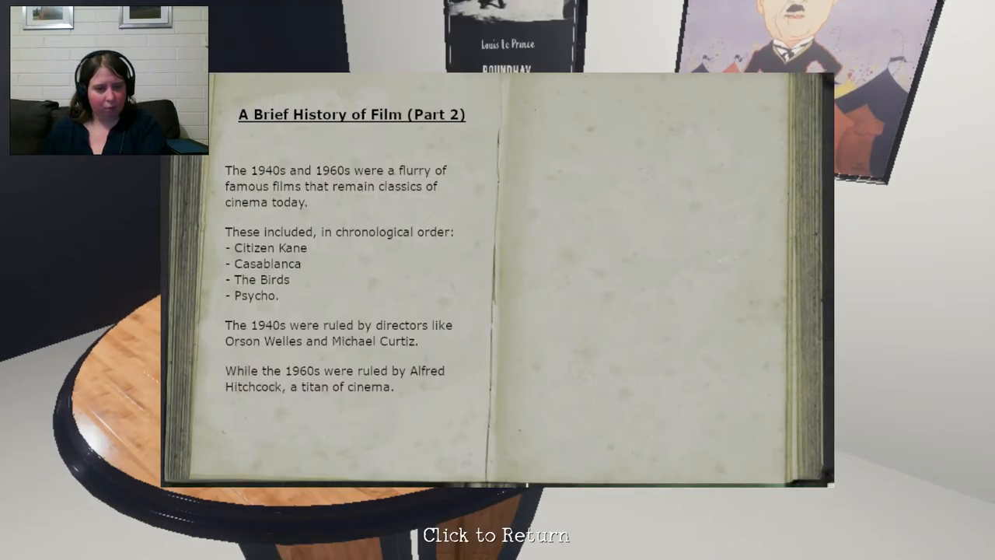
left_click(498, 279)
key("w")
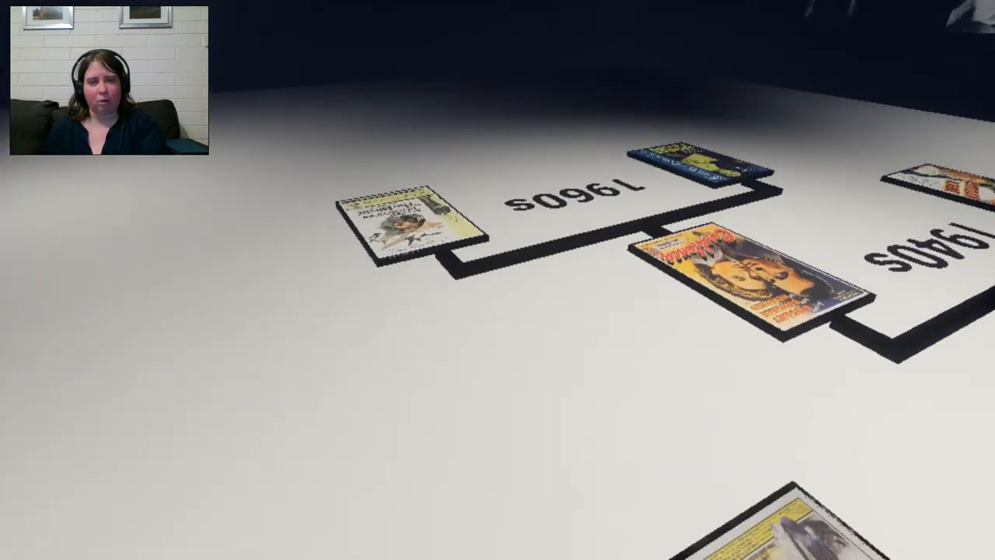
key("w")
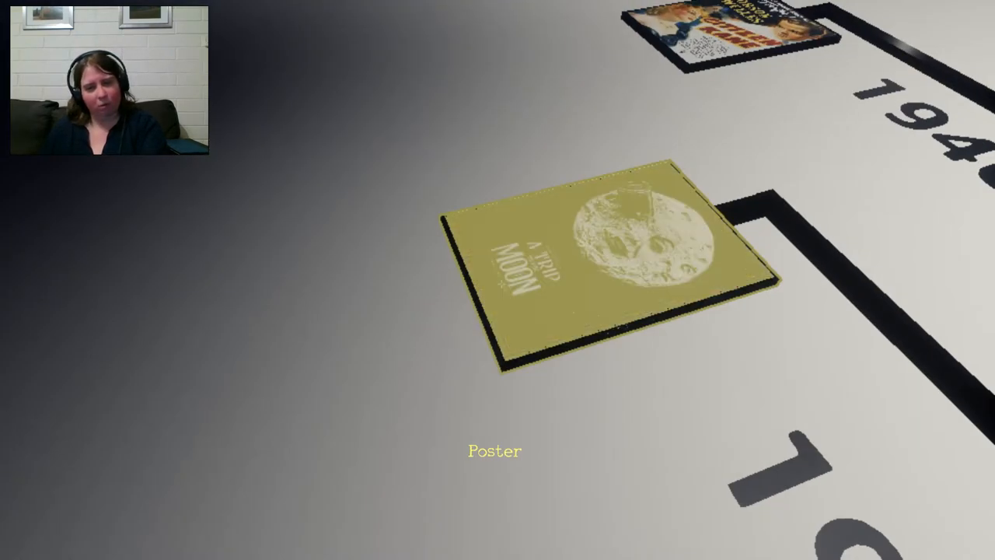
key("w")
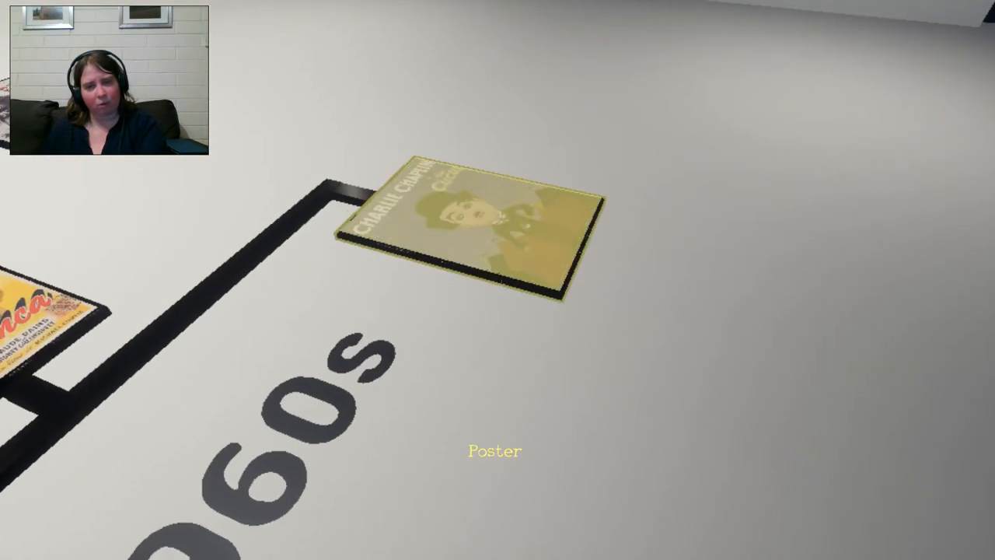
key("w")
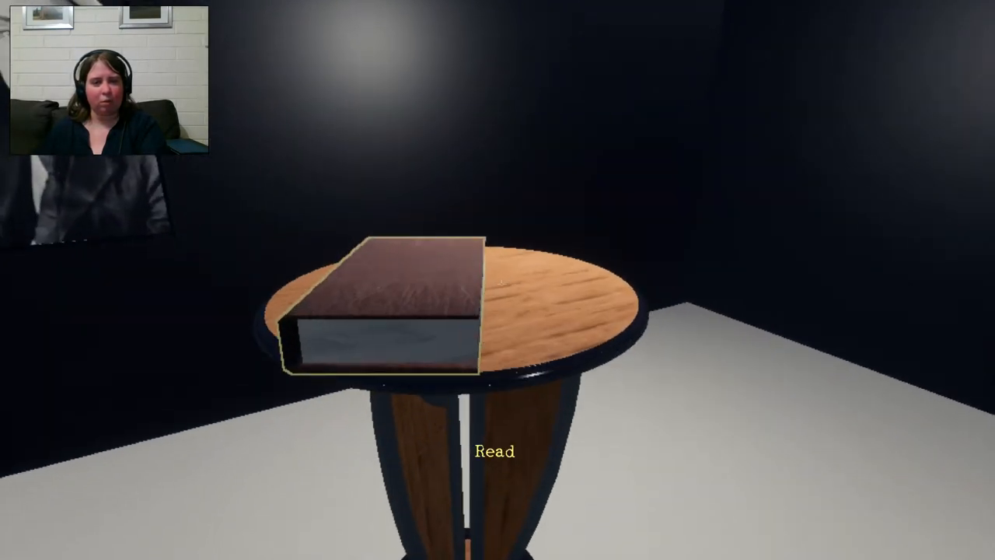
left_click(497, 280)
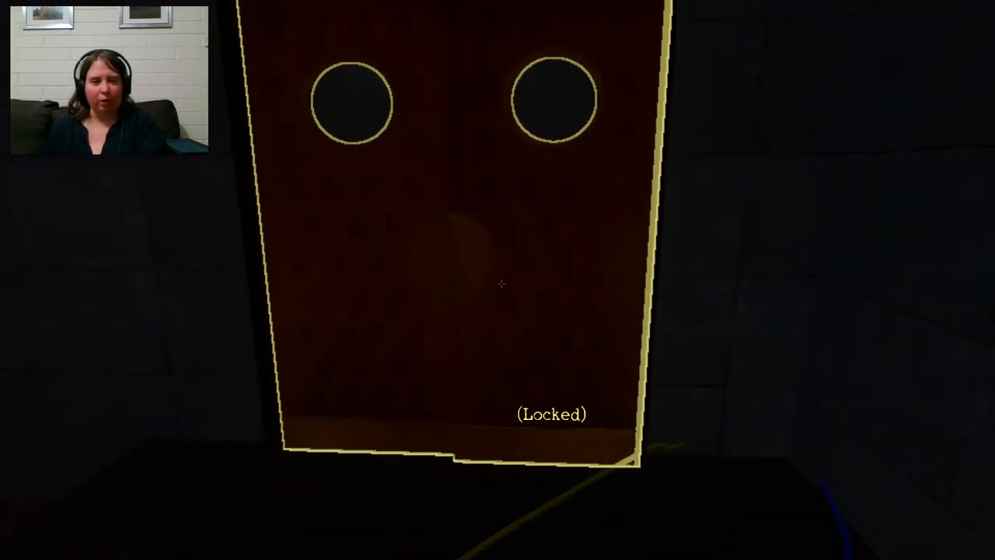
- Try the locked double doors, cross the auditorium and dark room, and open the green door into the bedroom
left_click(501, 285)
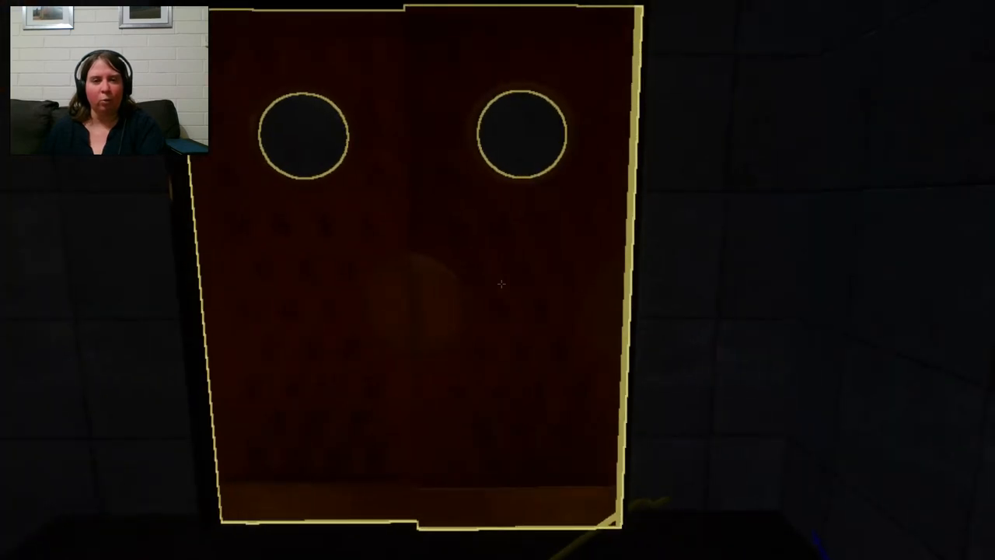
key("w")
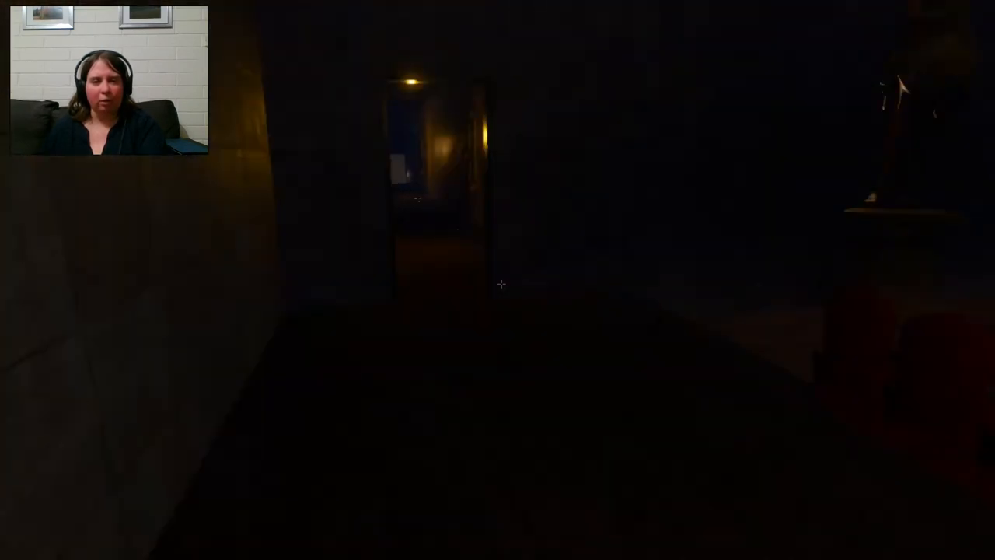
key("w")
key("w")
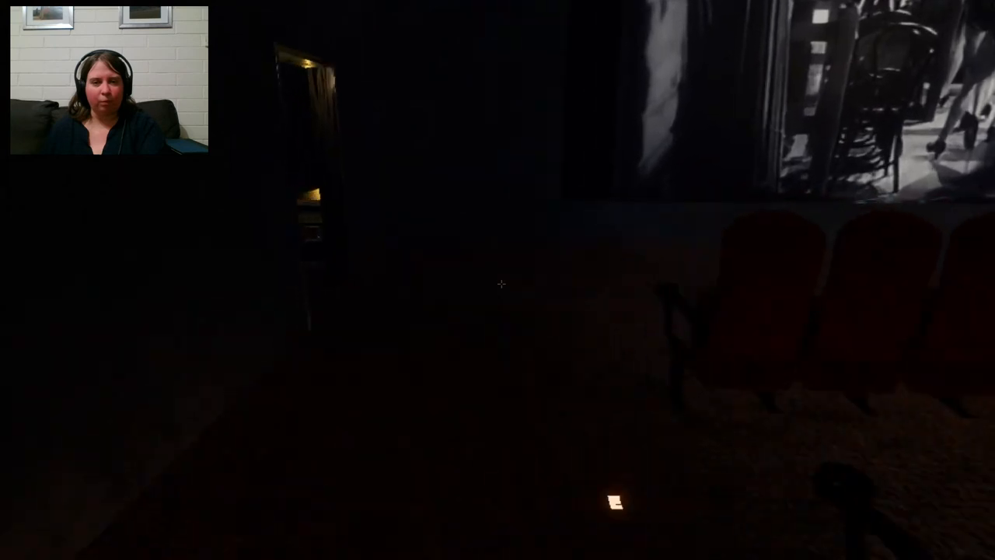
key("w")
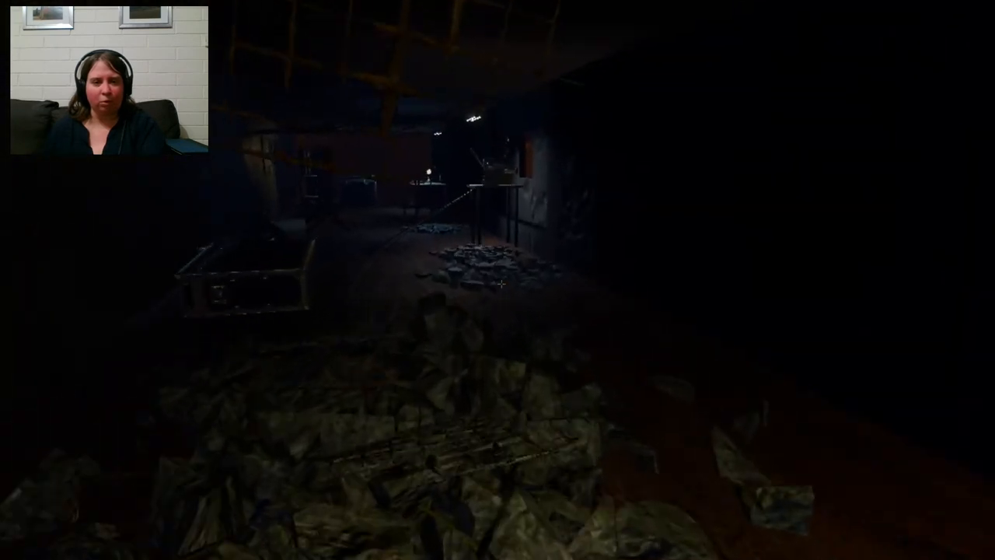
key("w")
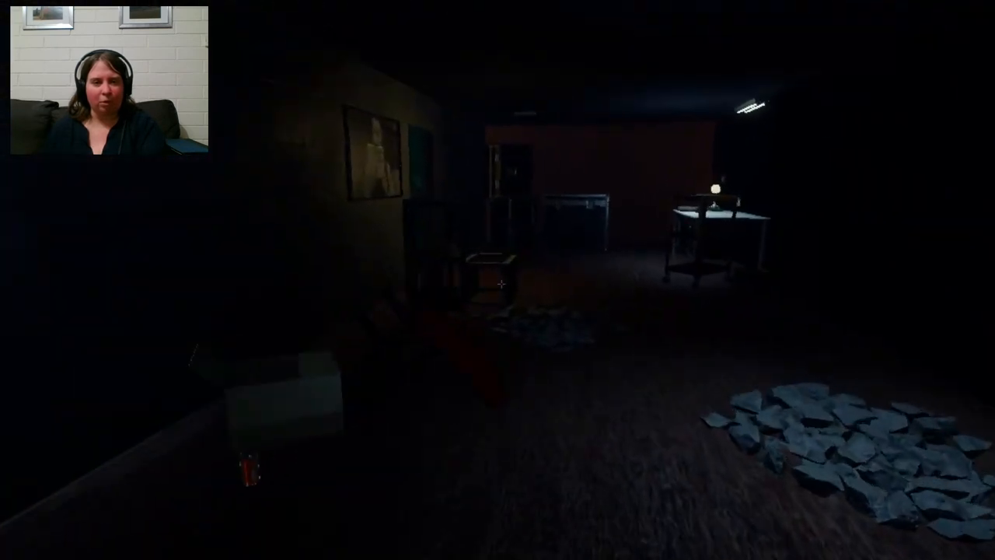
key("w")
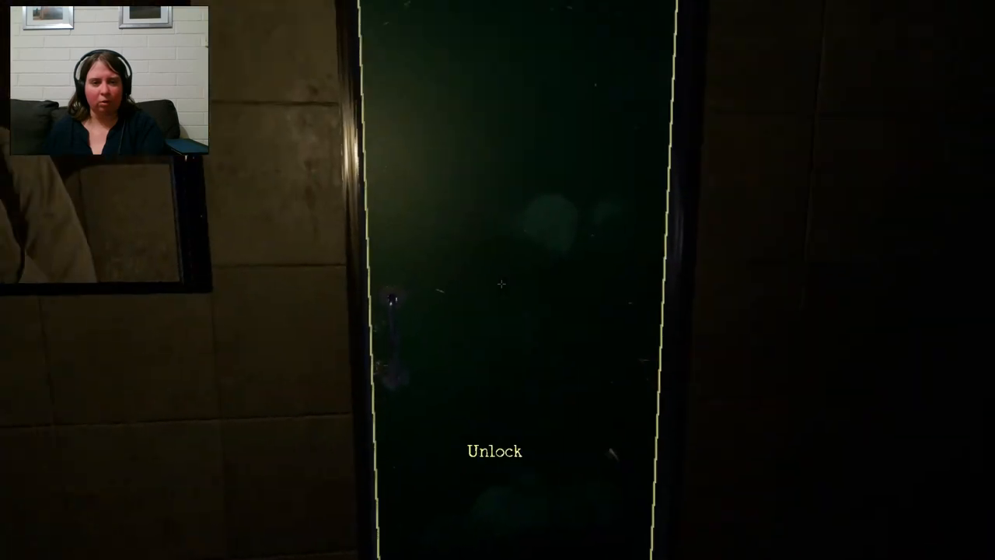
key("e")
key("w")
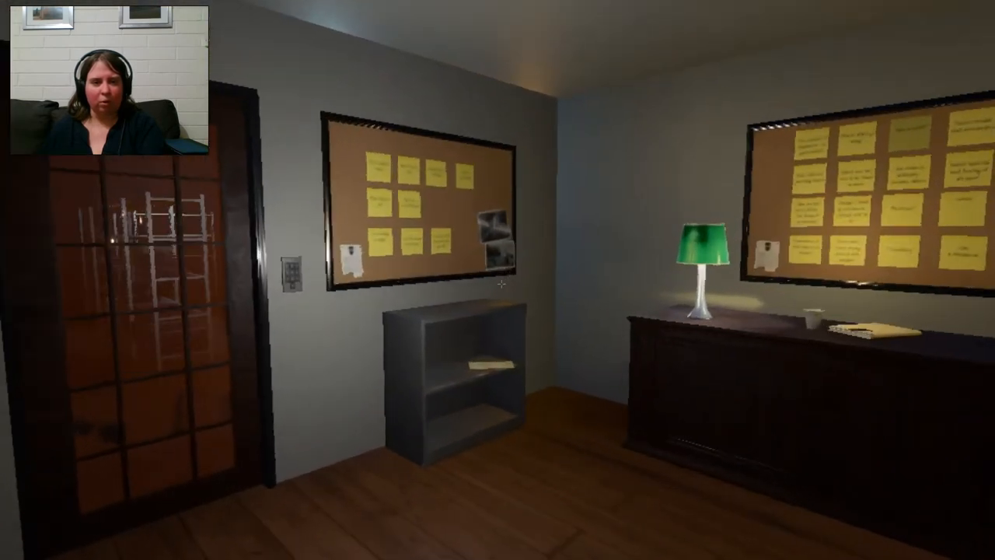
- Look around the bedroom, approach the photos numbered 1 4 4 8 and examine the broken fire alarm
key("Right")
key("Left")
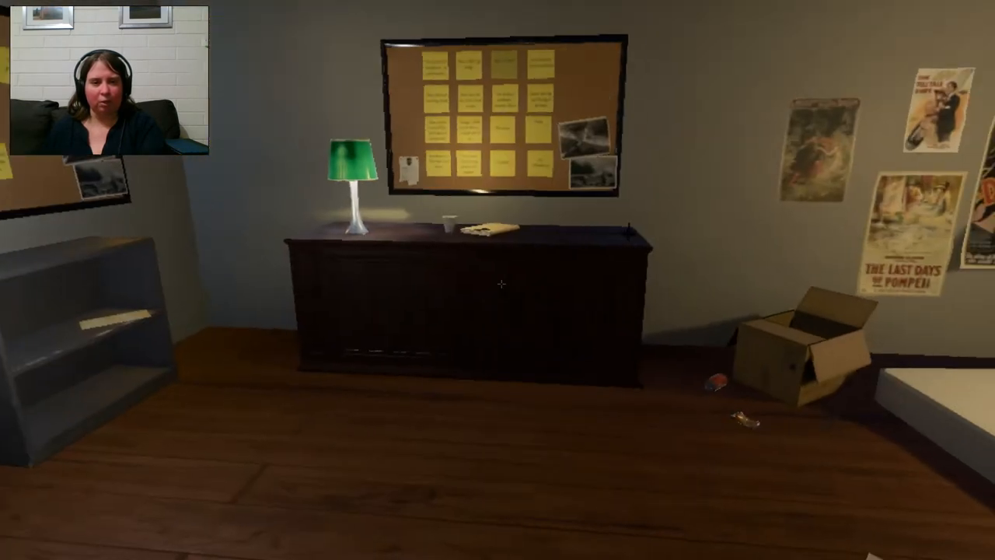
key("Right")
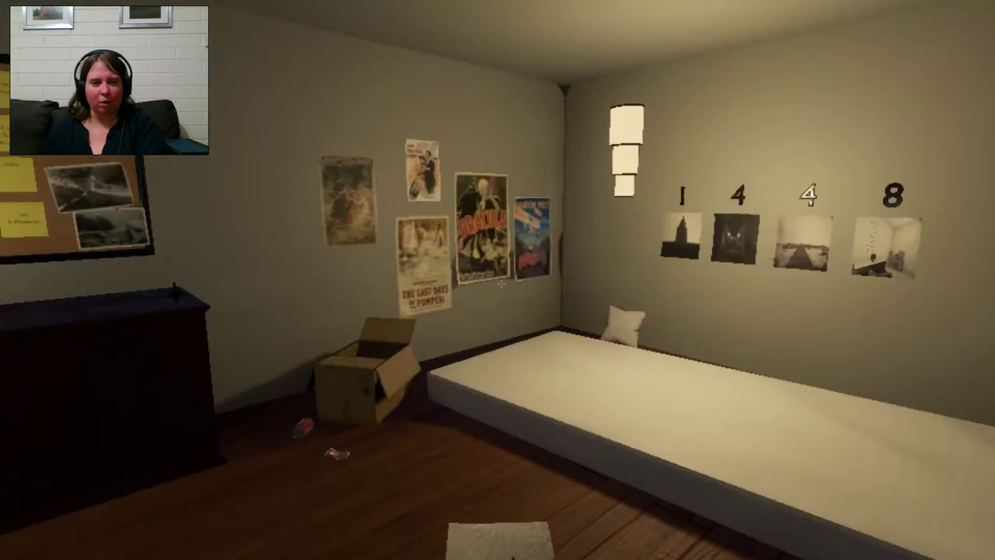
key("w")
key("w")
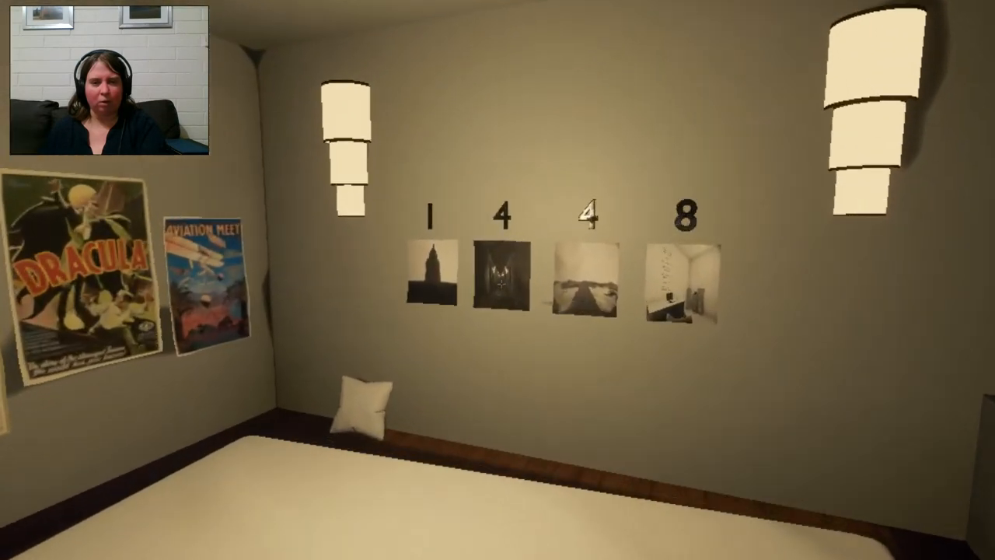
key("w")
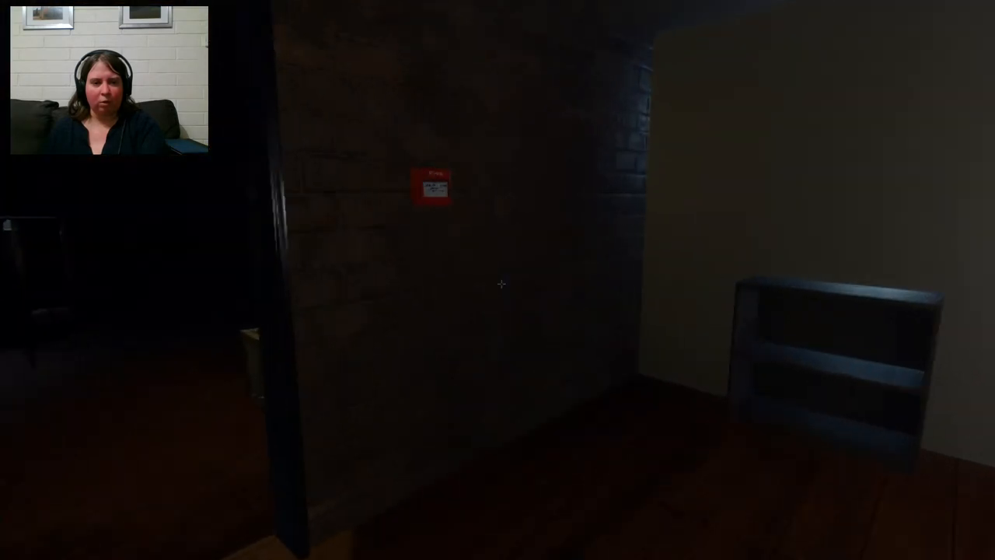
left_click(501, 285)
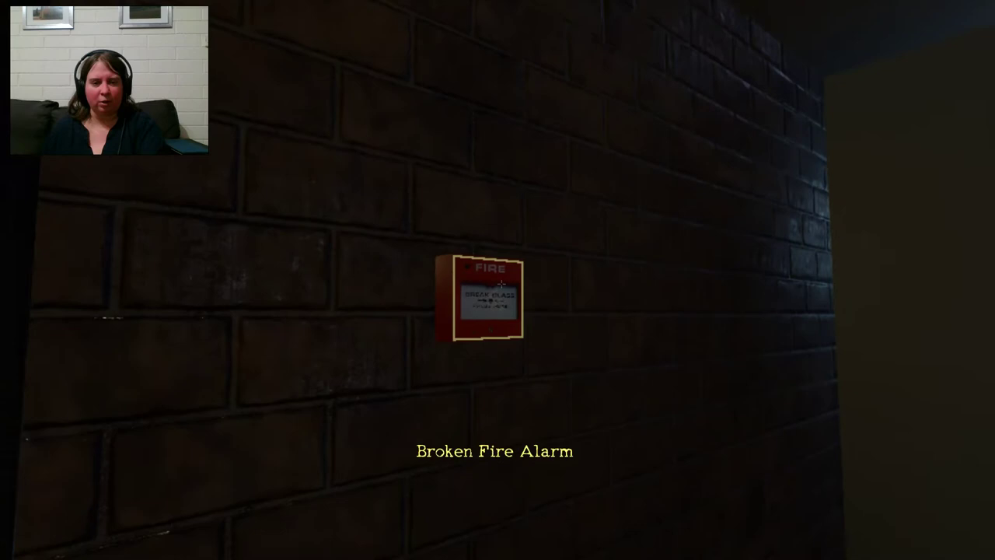
left_click(502, 284)
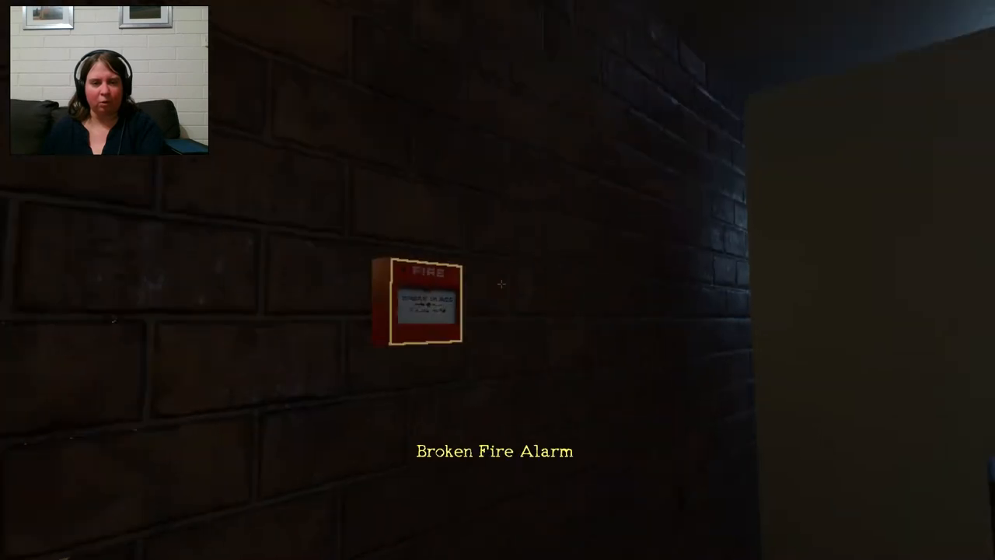
- Reposition in front of the corkboard to read its sticky notes
key("w")
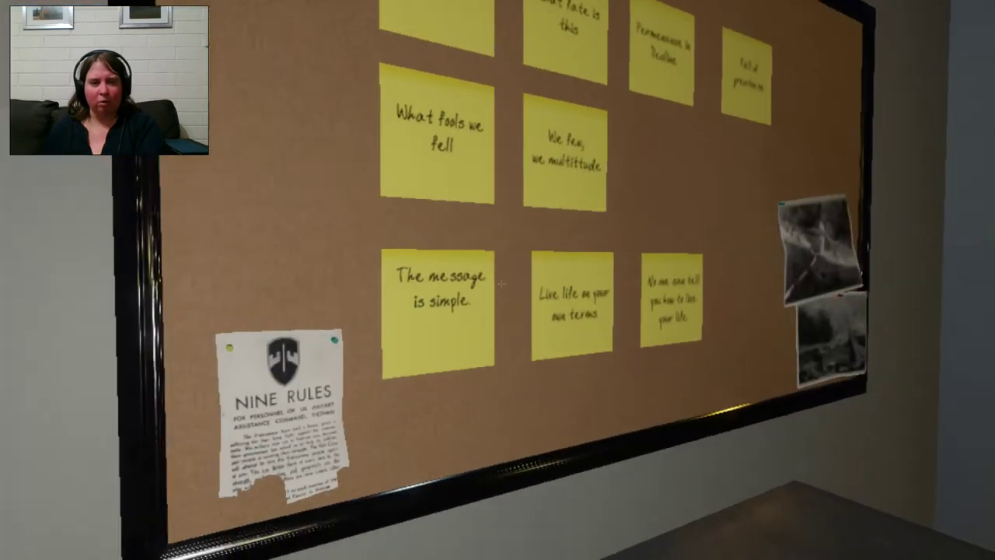
key("s")
key("w")
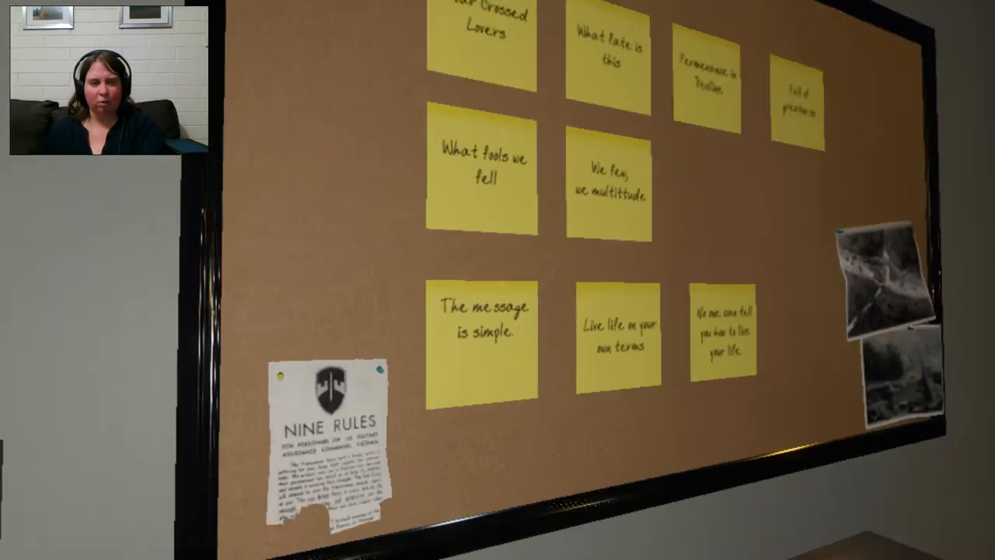
key("s")
key("w")
key("s")
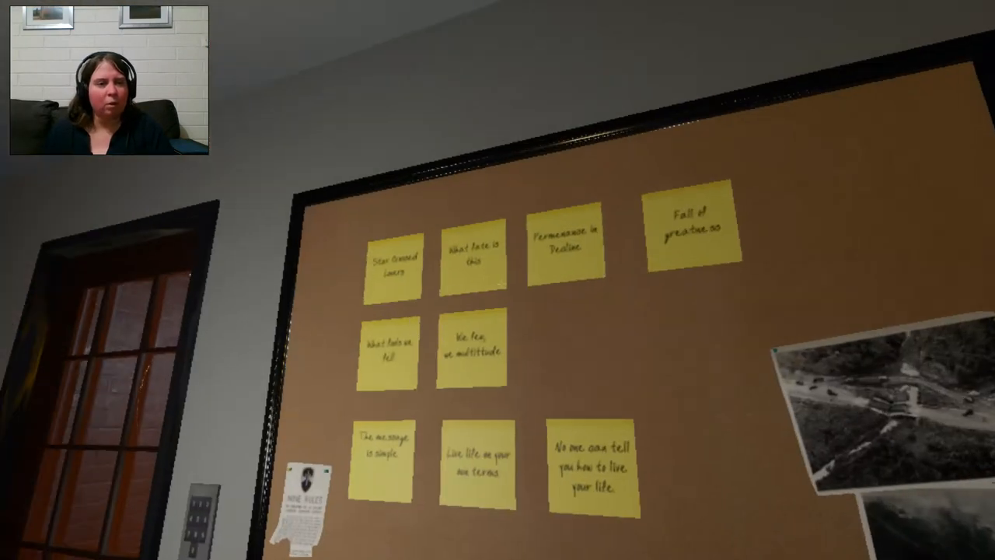
key("w")
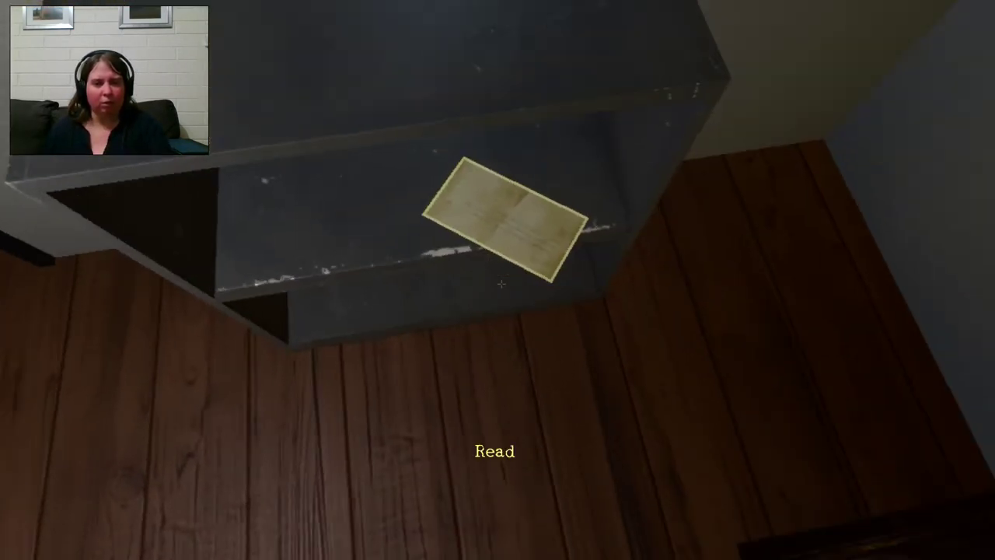
- Read the letter on the shelf and the business card on the dresser, closing each
left_click(497, 280)
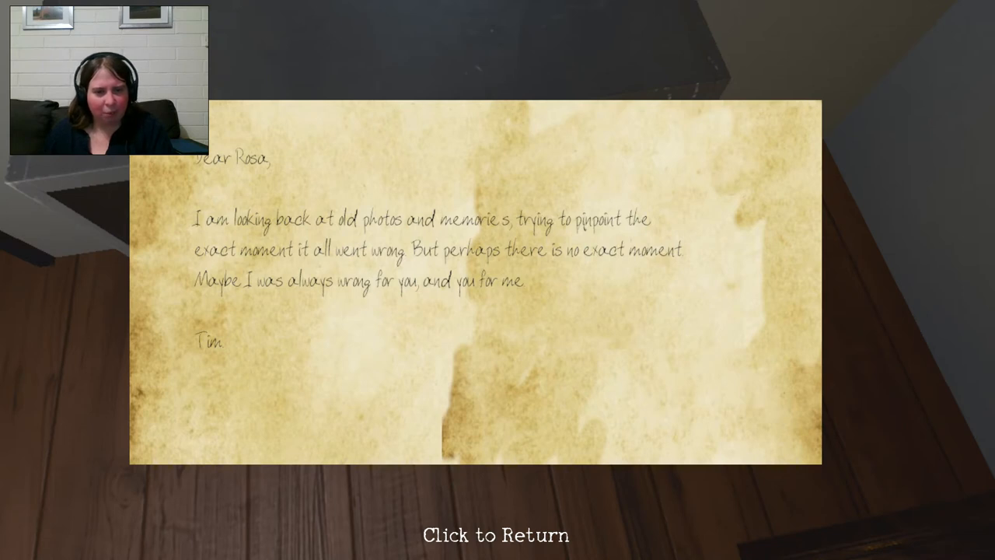
left_click(497, 280)
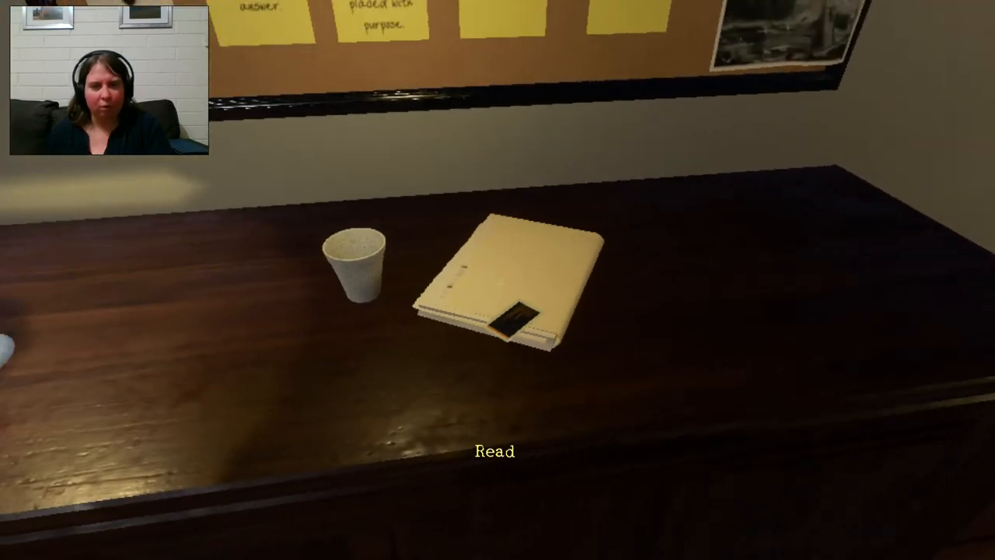
left_click(498, 280)
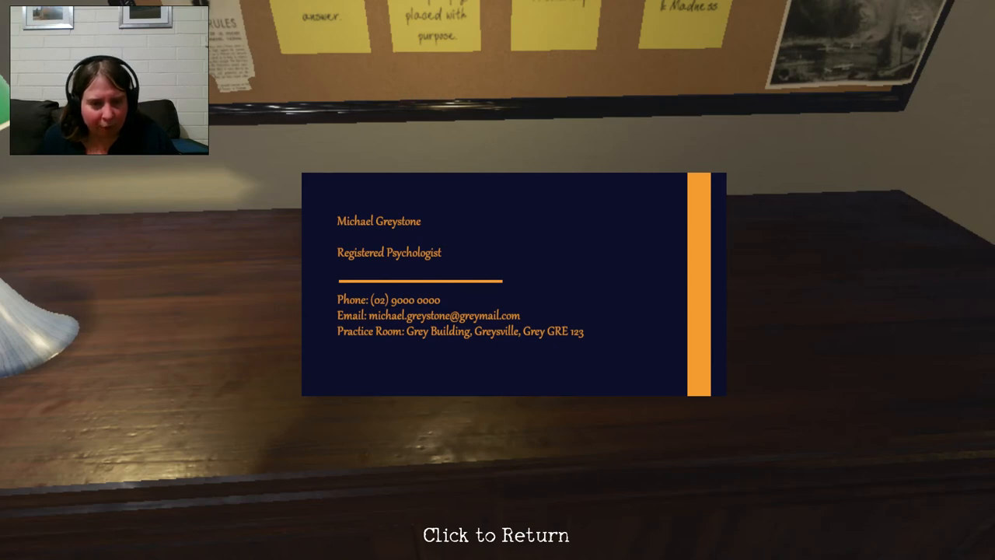
left_click(498, 280)
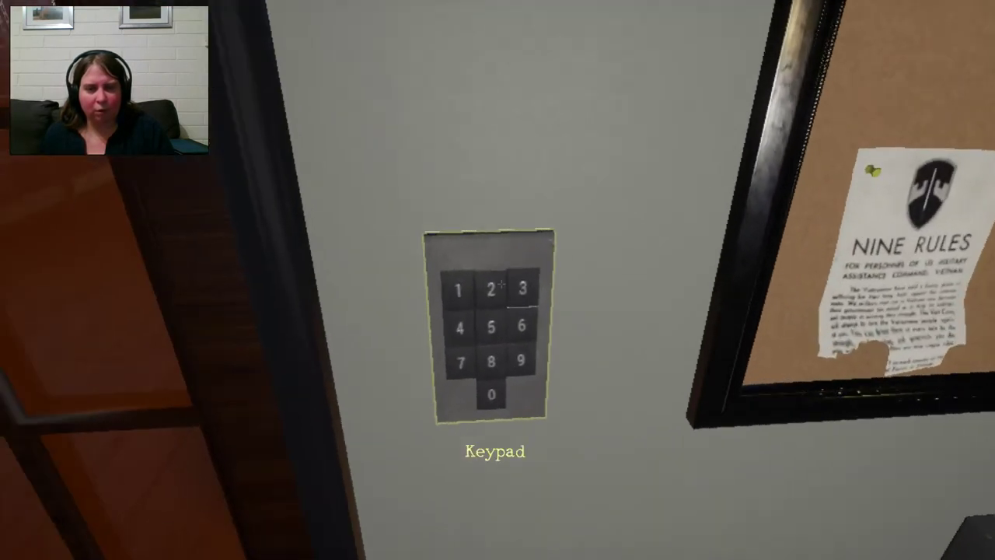
- Check the photo numbers and unlock the door keypad with code 1 4 4 8
left_click(497, 287)
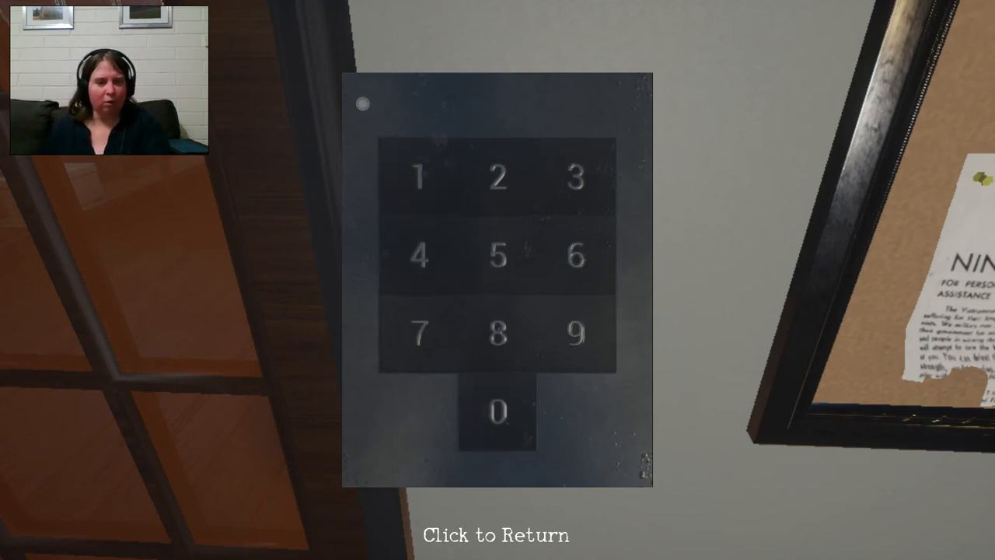
left_click(363, 103)
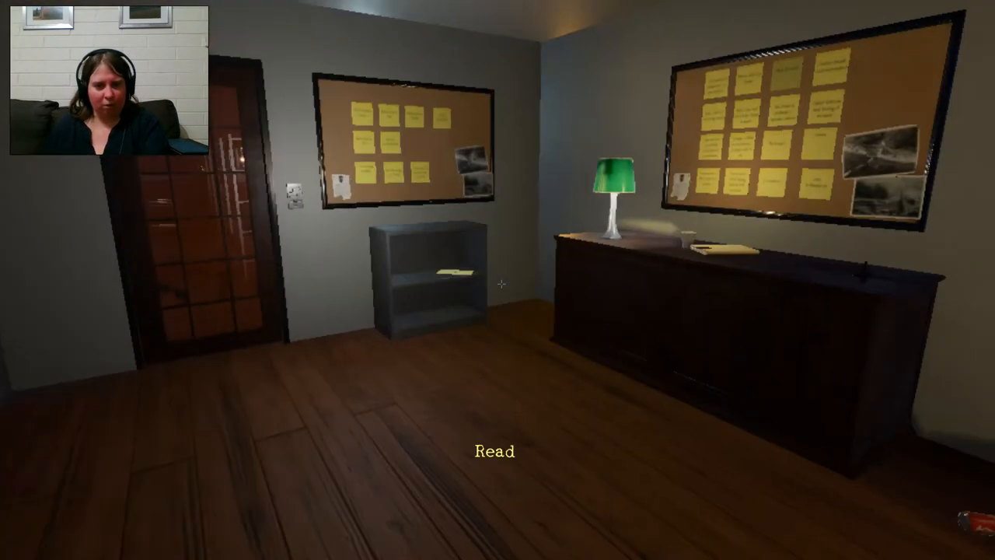
left_click(497, 280)
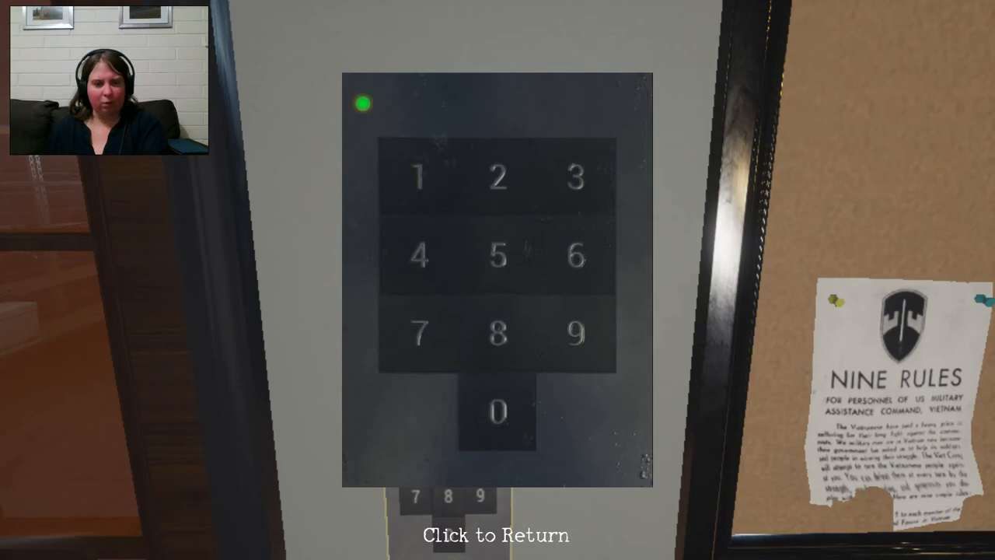
left_click(497, 280)
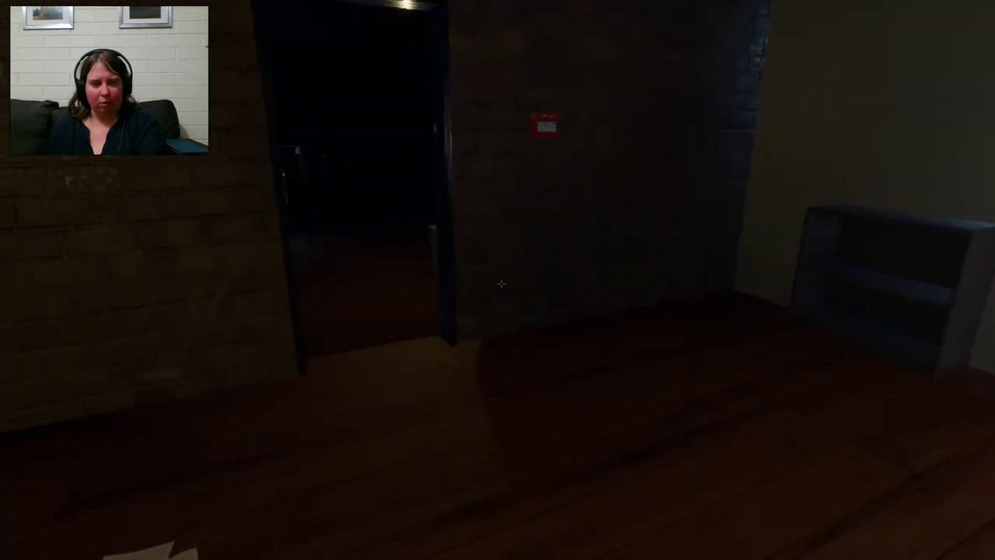
- Walk through the opened door to the projector and start it to trigger the ending
key("w")
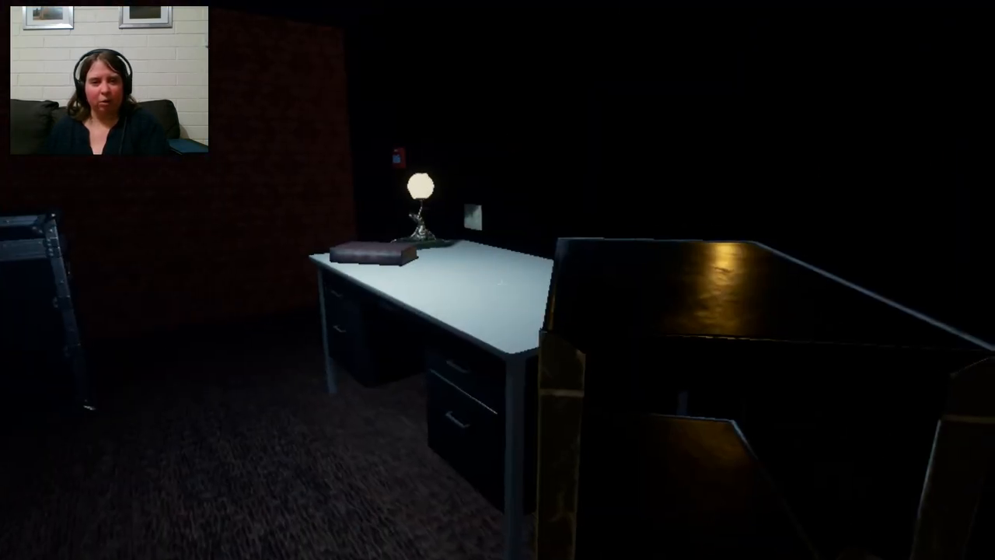
key("w")
key("w")
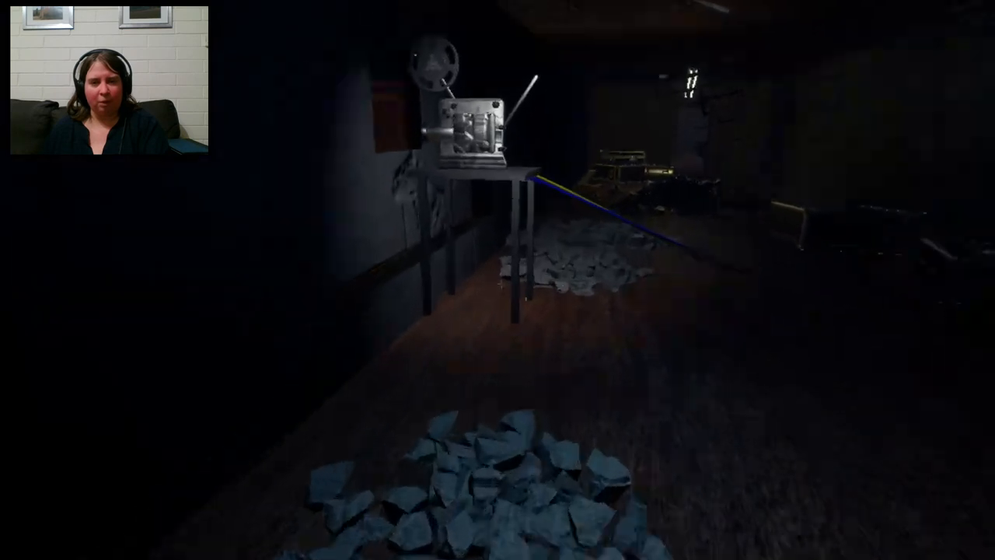
left_click(498, 279)
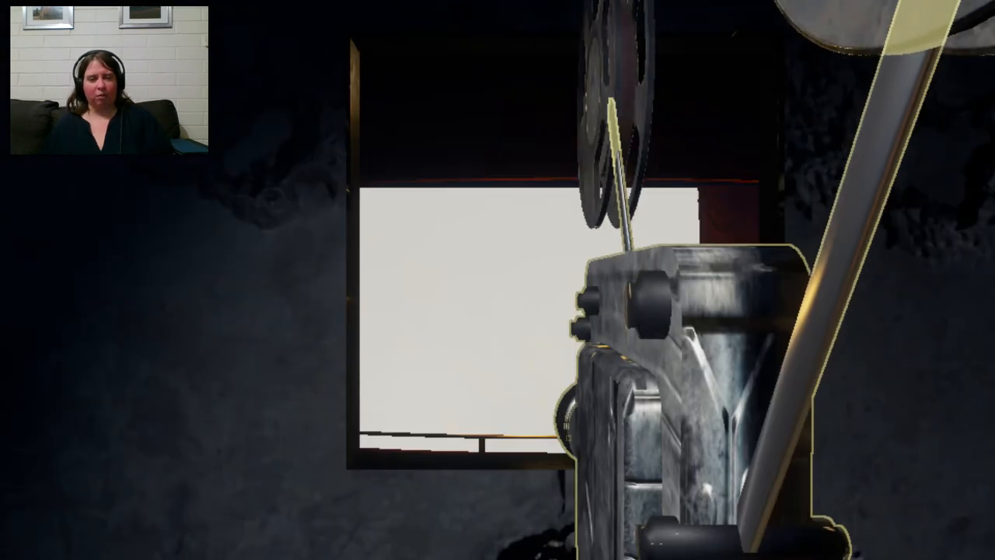